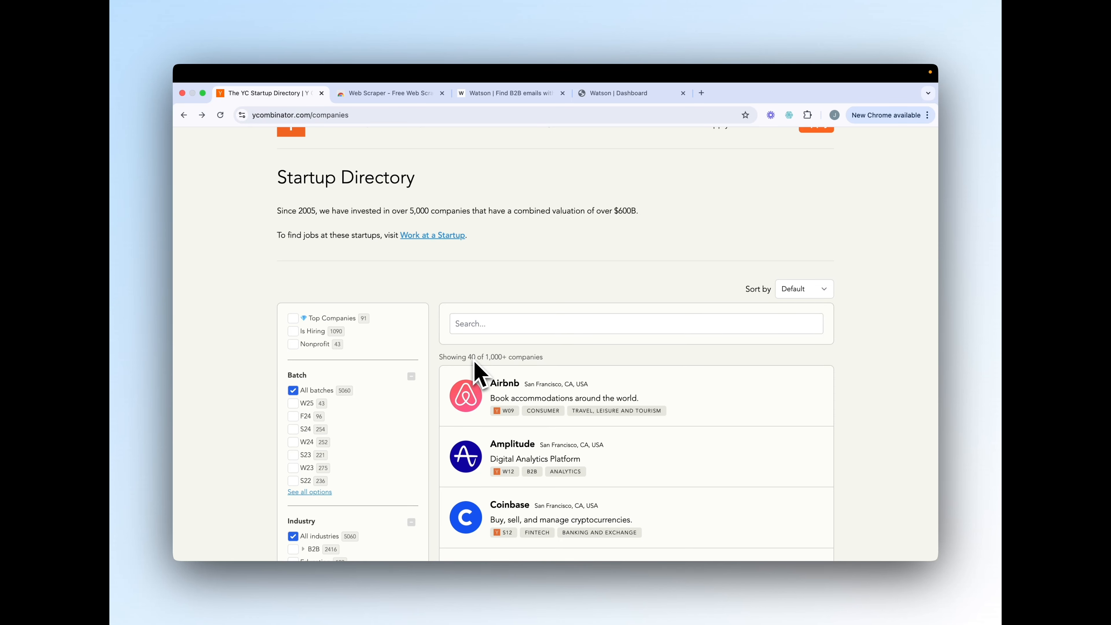
# Look over the company list in the YC Startup Directory and the Web Scraper extension's store page and popup.
pyautogui.scroll(-3, 475, 363)
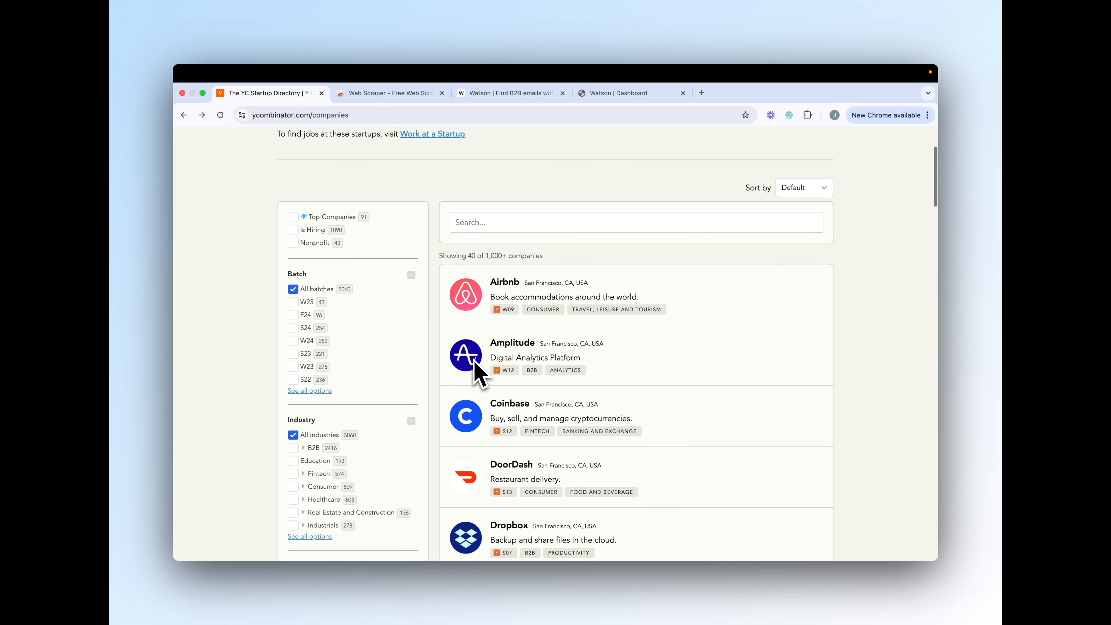
pyautogui.scroll(-1, 474, 362)
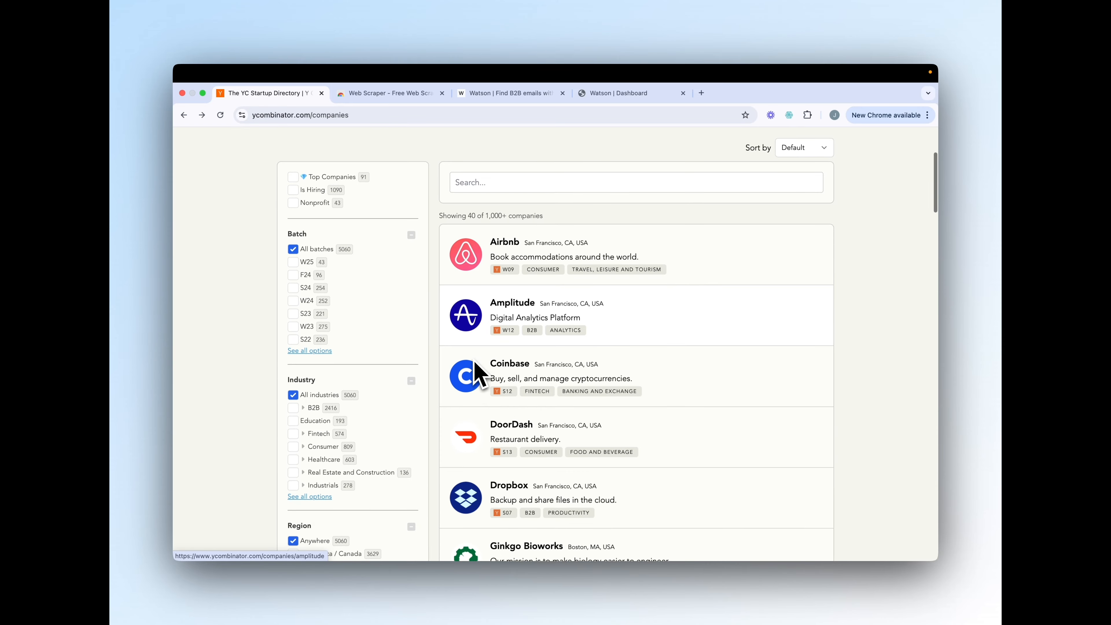
pyautogui.scroll(2, 474, 363)
pyautogui.scroll(3, 475, 362)
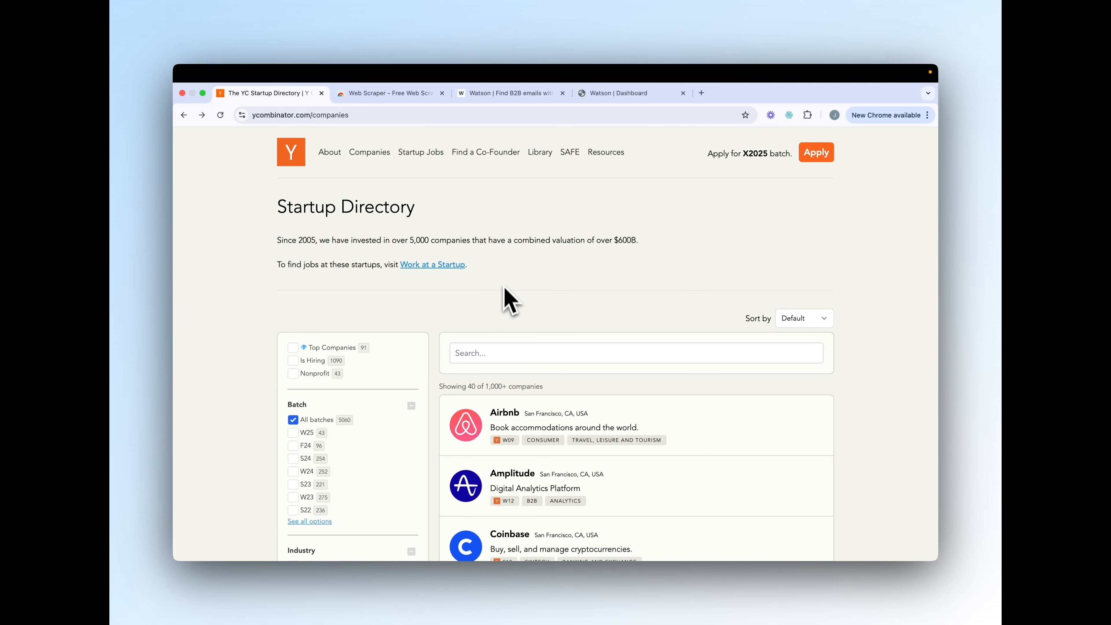
pyautogui.click(377, 97)
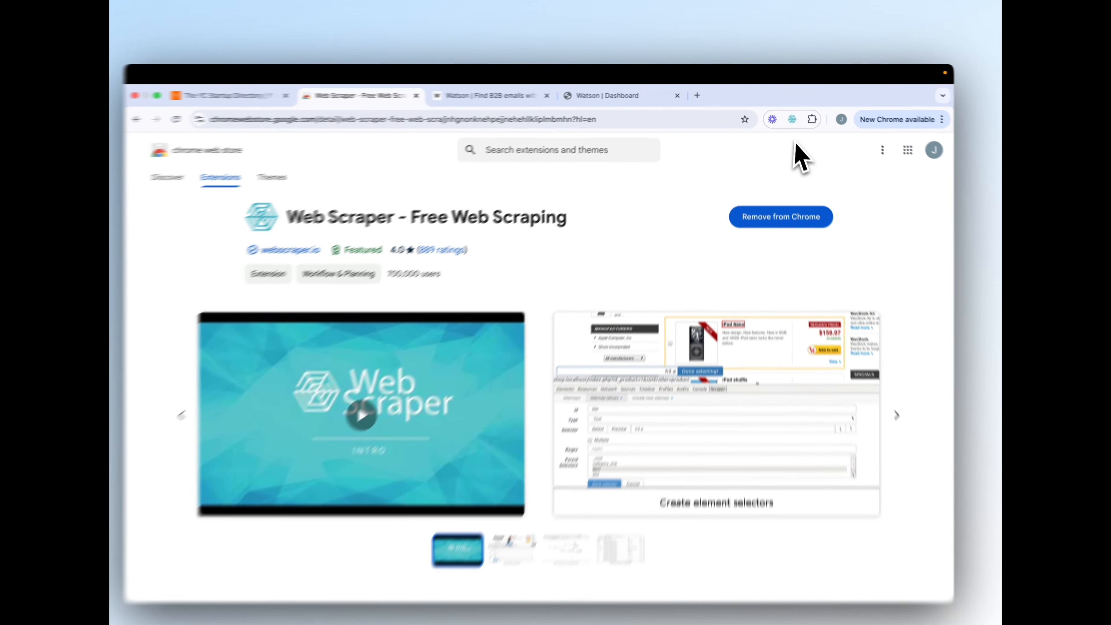
pyautogui.click(788, 115)
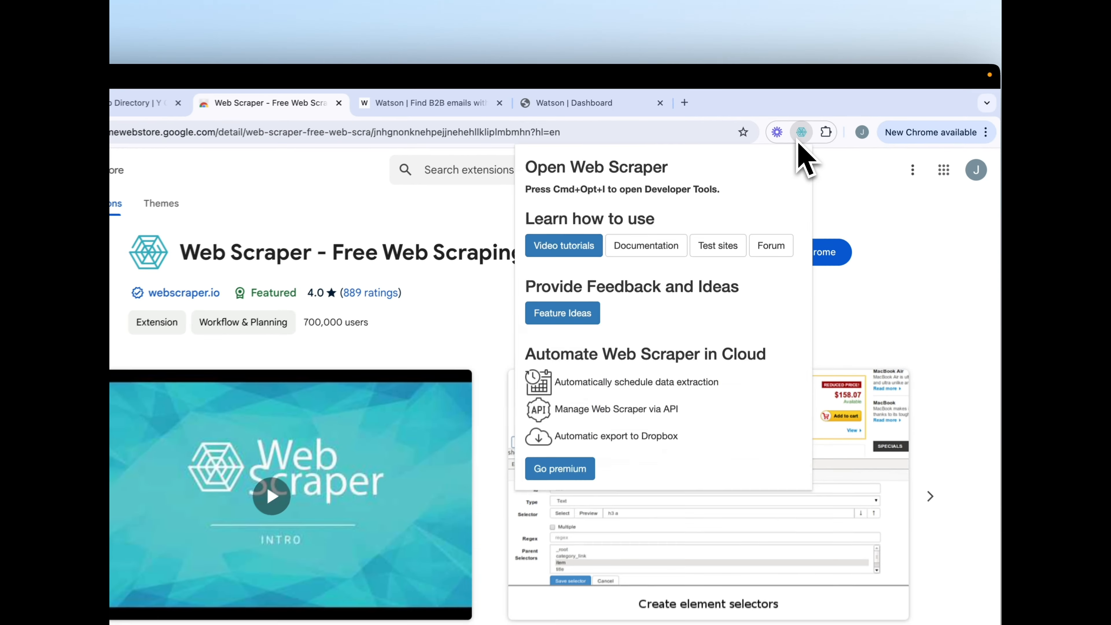
pyautogui.click(769, 169)
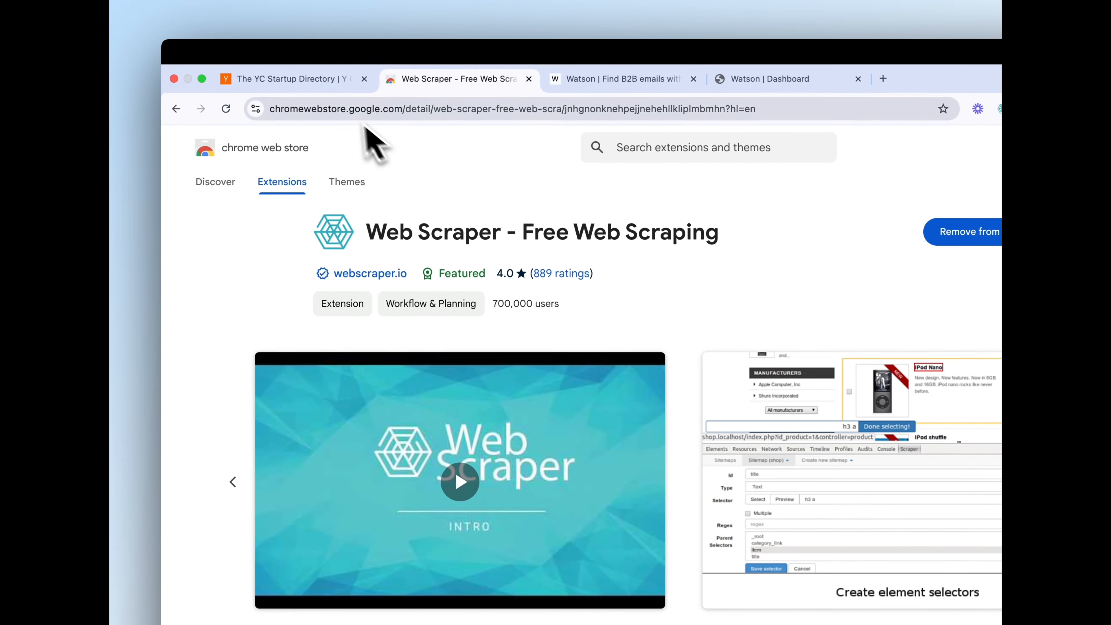
# Open the Web Scraper developer tool on the YC Startup Directory page and start a new sitemap.
pyautogui.click(136, 104)
pyautogui.rightClick(254, 299)
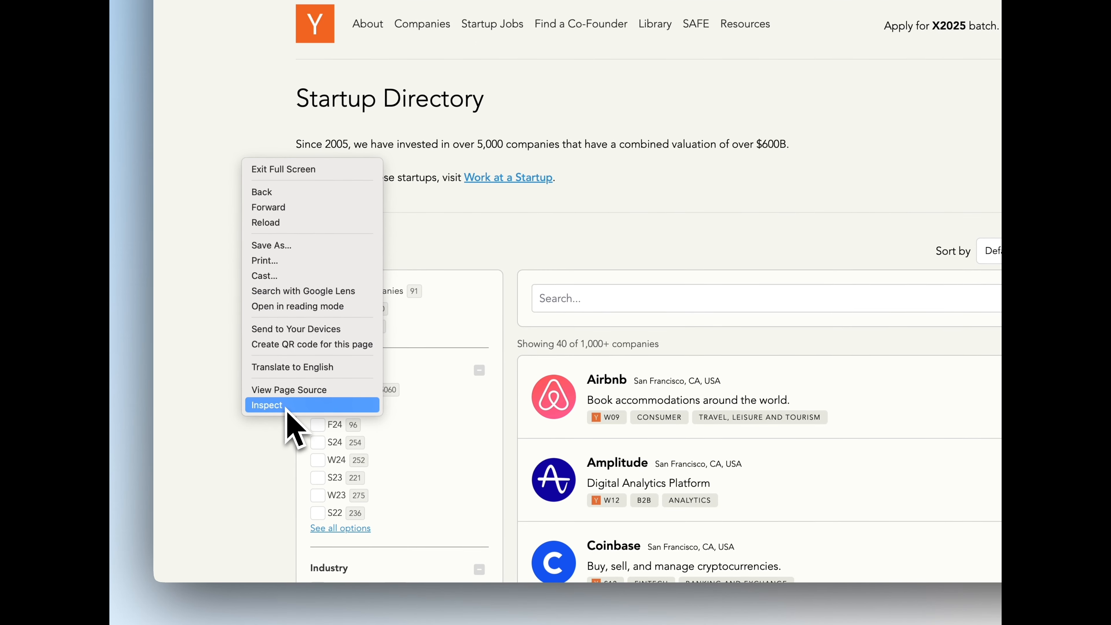
pyautogui.click(286, 409)
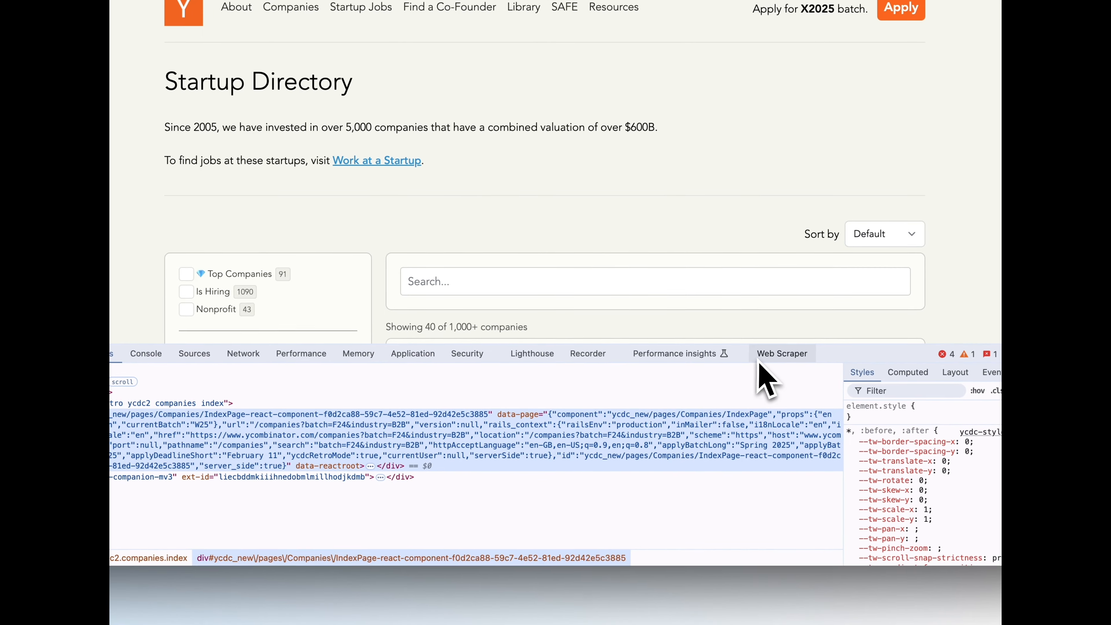
pyautogui.click(895, 372)
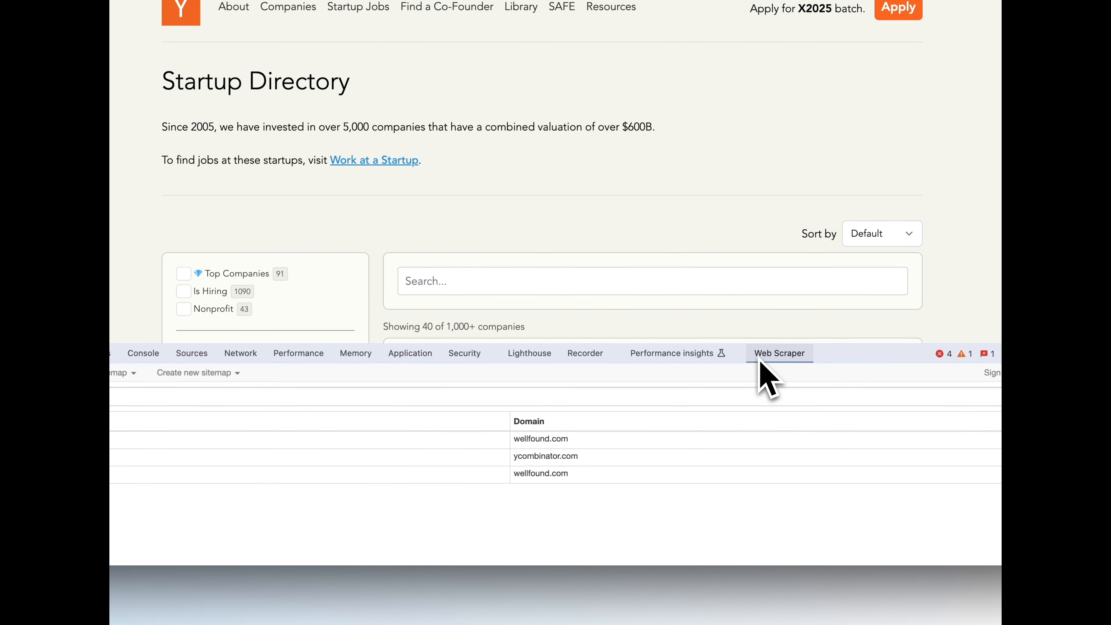
pyautogui.click(197, 373)
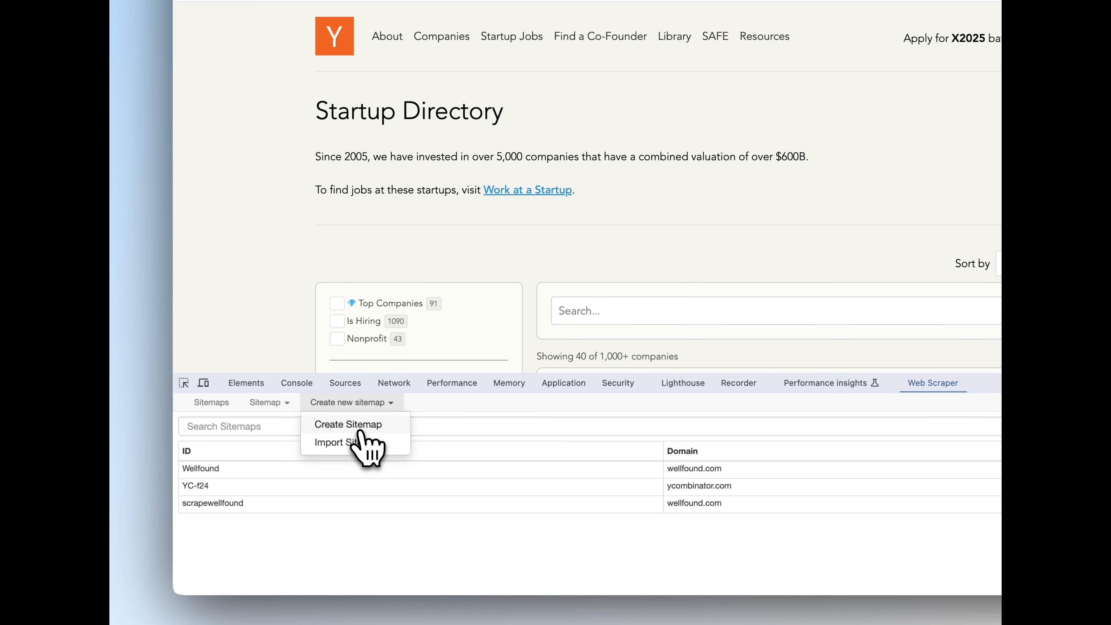
pyautogui.click(359, 430)
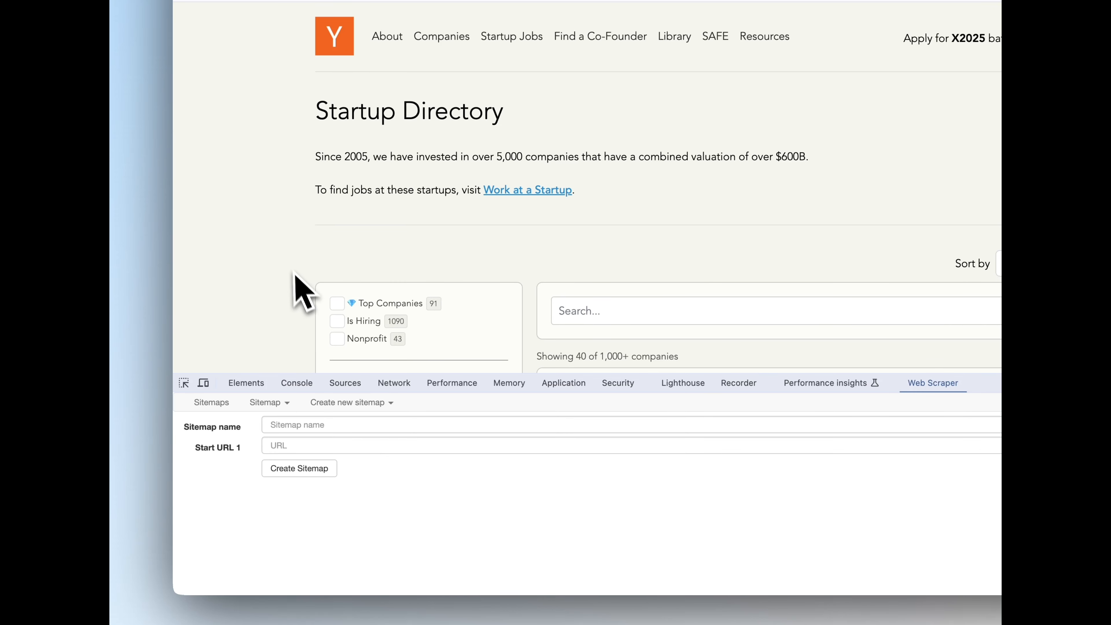
# Shrink the developer tools pane and filter the startup directory to the S24 batch.
pyautogui.scroll(-1, 291, 266)
pyautogui.scroll(1, 291, 266)
pyautogui.moveTo(459, 377); pyautogui.dragTo(449, 466)
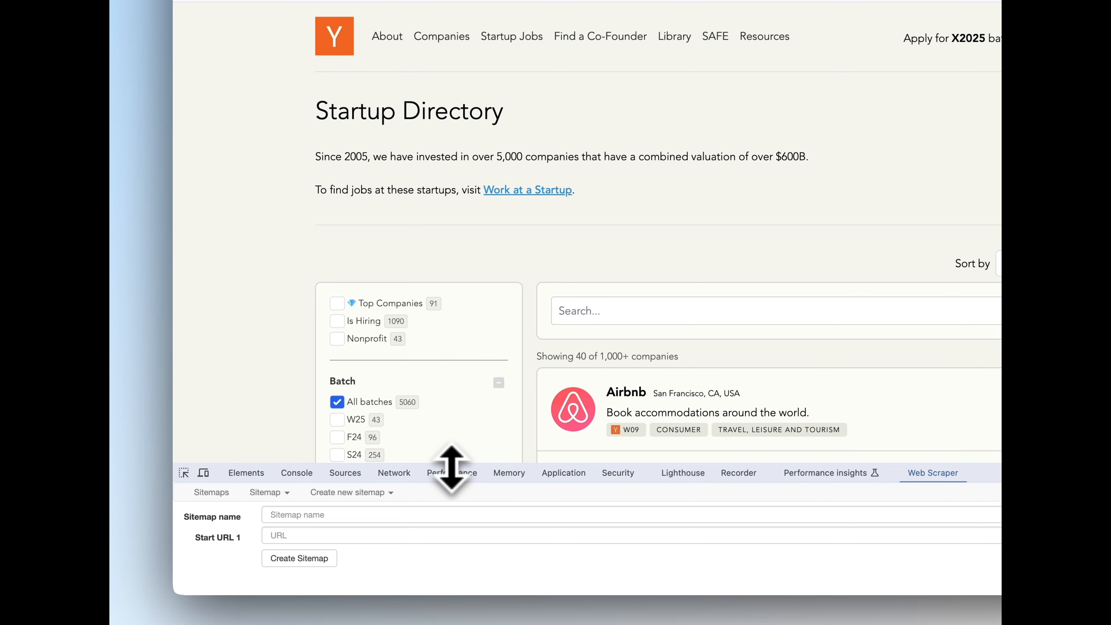
pyautogui.scroll(-3, 319, 302)
pyautogui.scroll(-1, 322, 306)
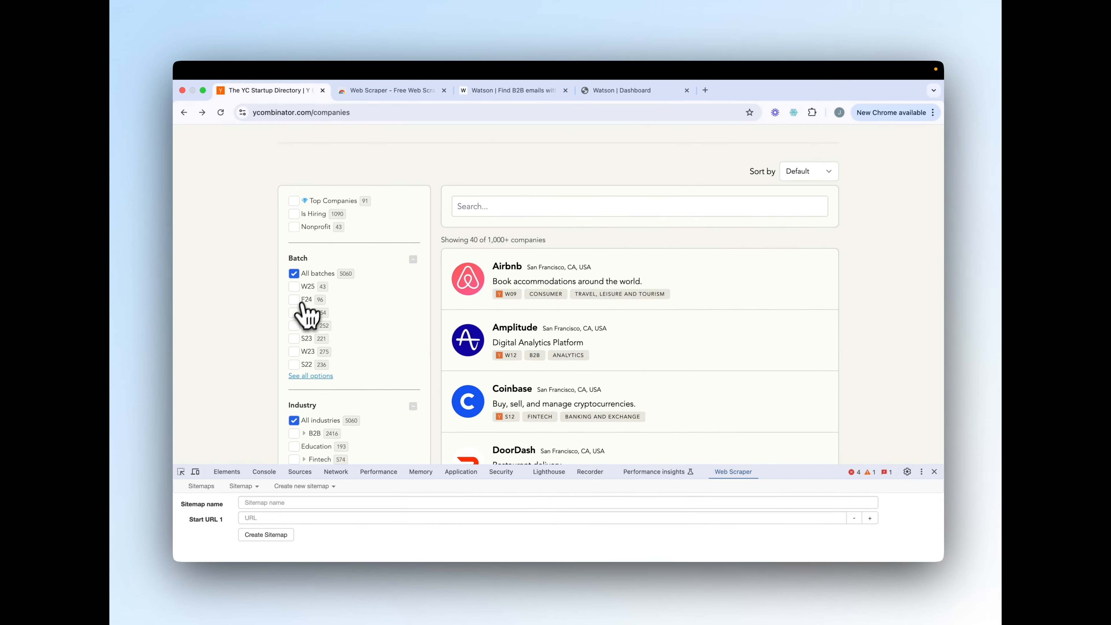
pyautogui.click(302, 312)
# Narrow the S24 company list to the Healthcare industry.
pyautogui.scroll(-5, 258, 347)
pyautogui.scroll(3, 259, 350)
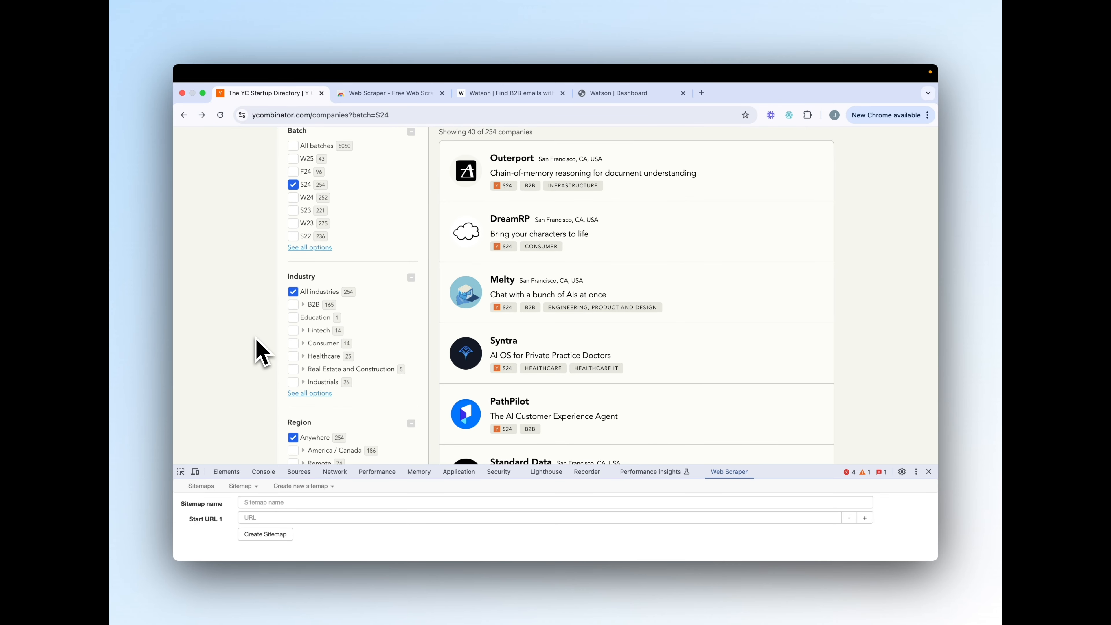
pyautogui.scroll(1, 256, 341)
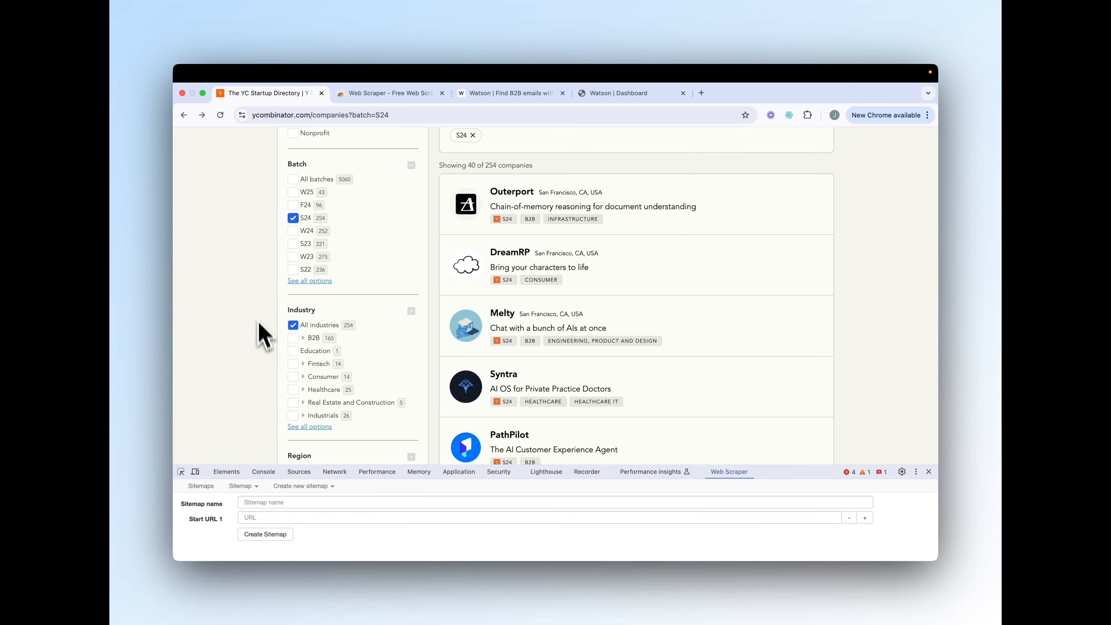
pyautogui.click(293, 390)
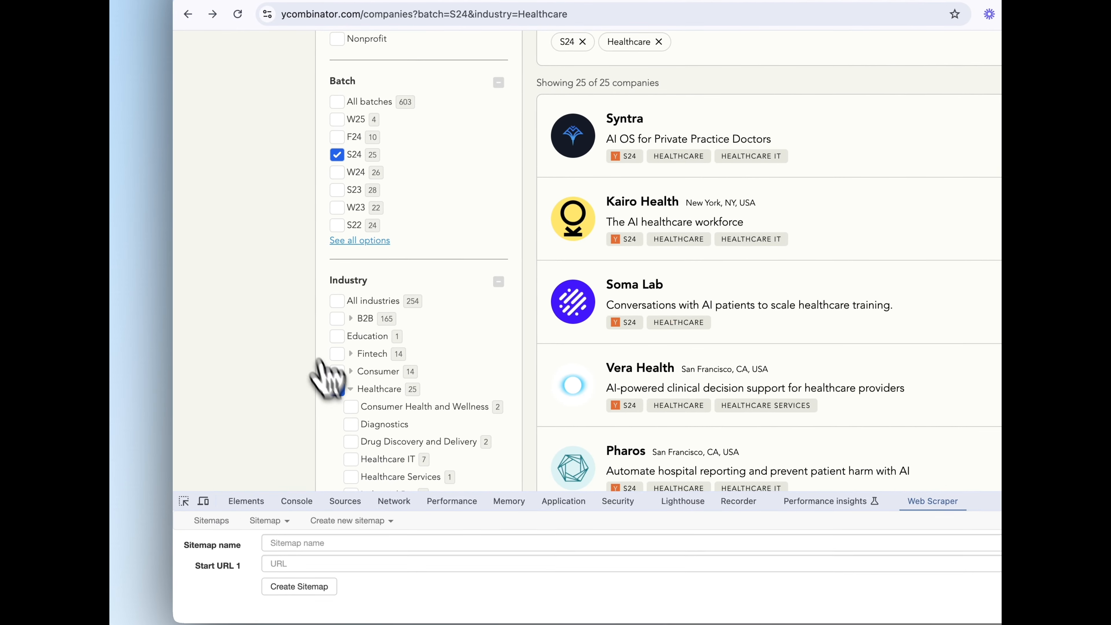
pyautogui.scroll(4, 294, 286)
pyautogui.scroll(-3, 294, 287)
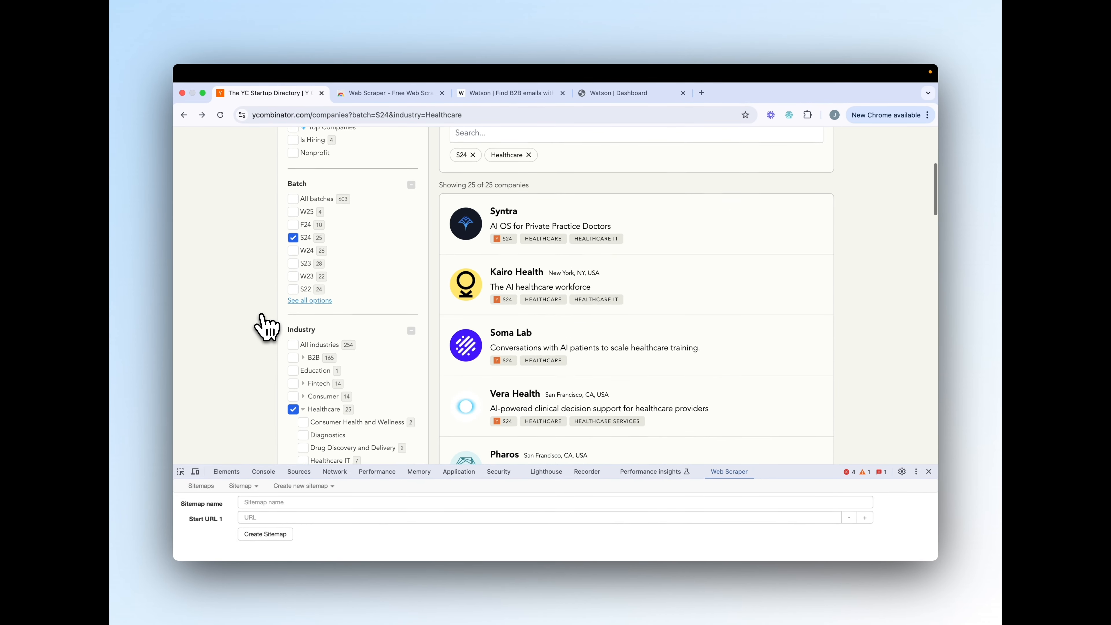
pyautogui.scroll(5, 265, 326)
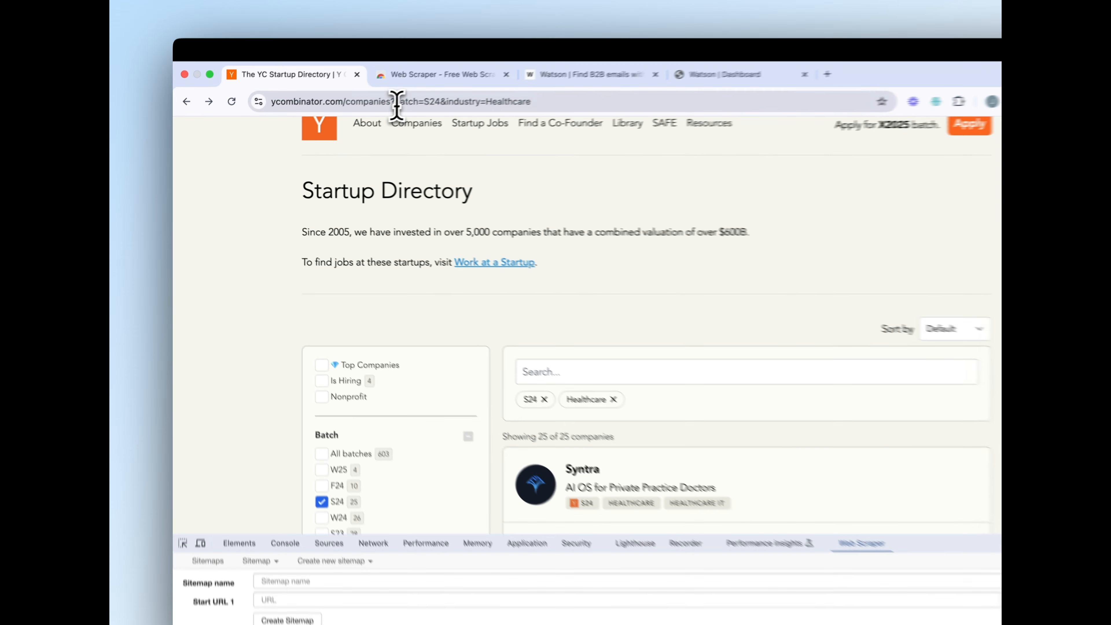
# Create a sitemap named YC-s24 with the filtered S24 Healthcare directory URL as its start URL.
pyautogui.click(354, 115)
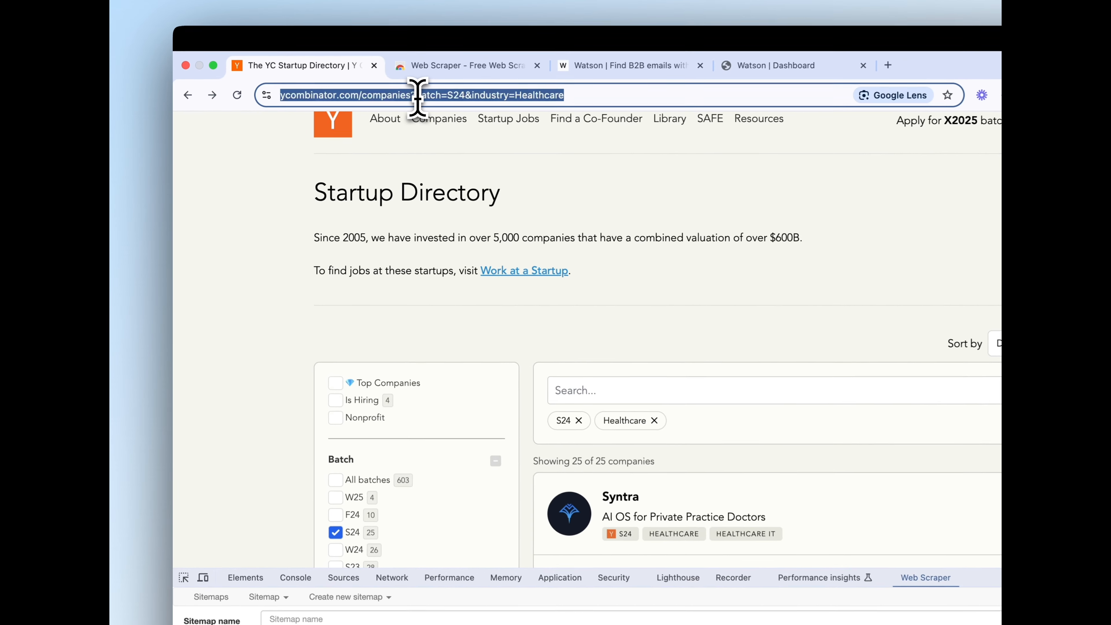
pyautogui.press('super+c')
pyautogui.click(280, 525)
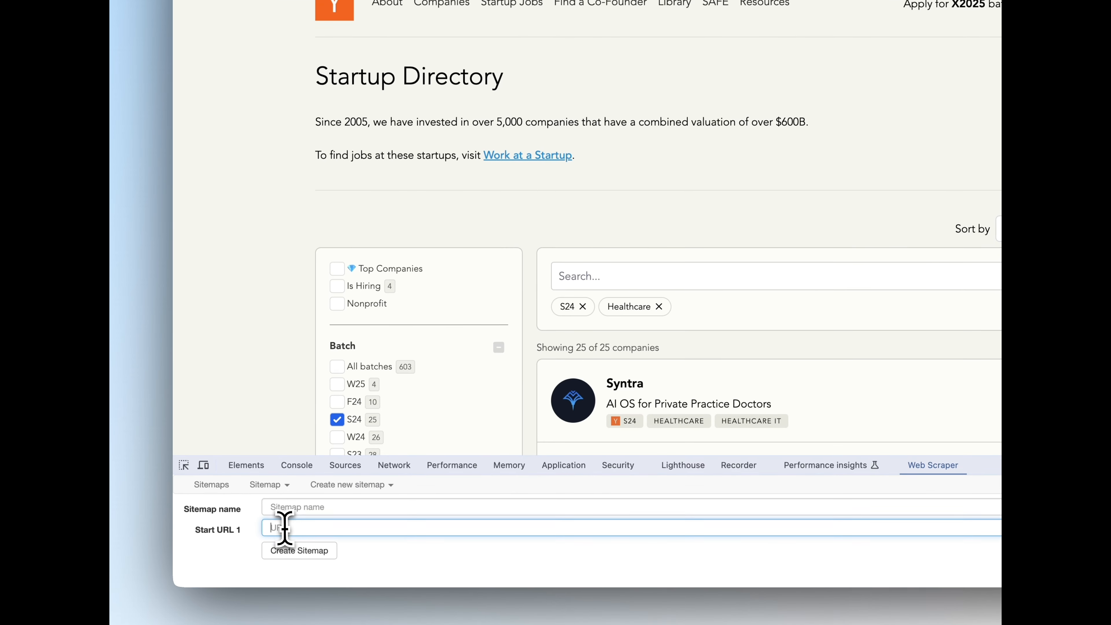
pyautogui.press('super+v')
pyautogui.click(300, 502)
pyautogui.write('YC-s')
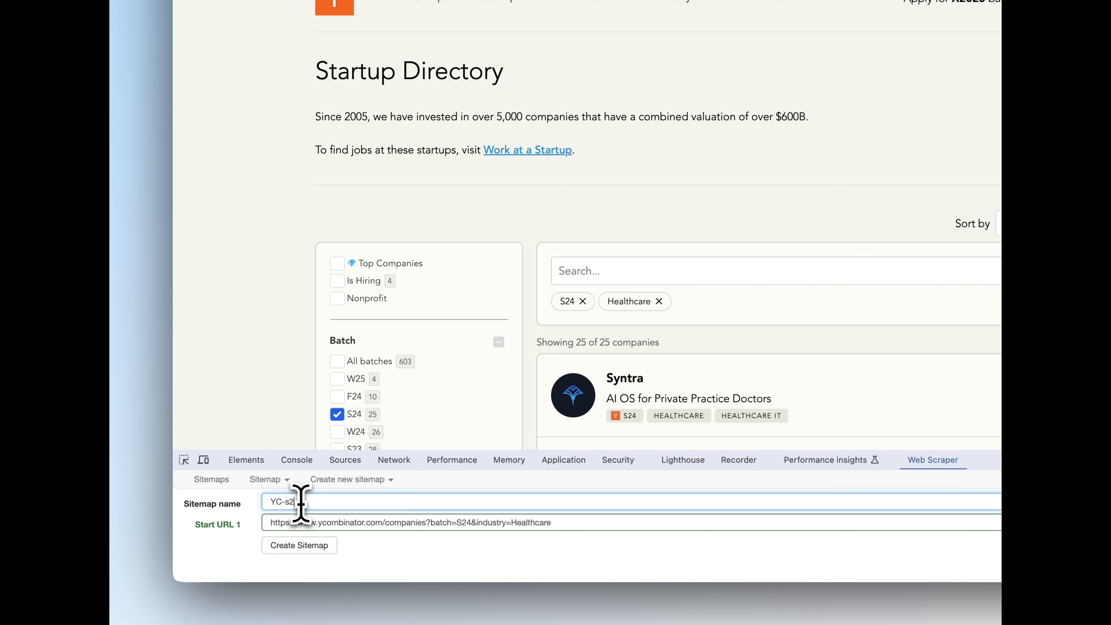
pyautogui.write('24')
pyautogui.click(290, 544)
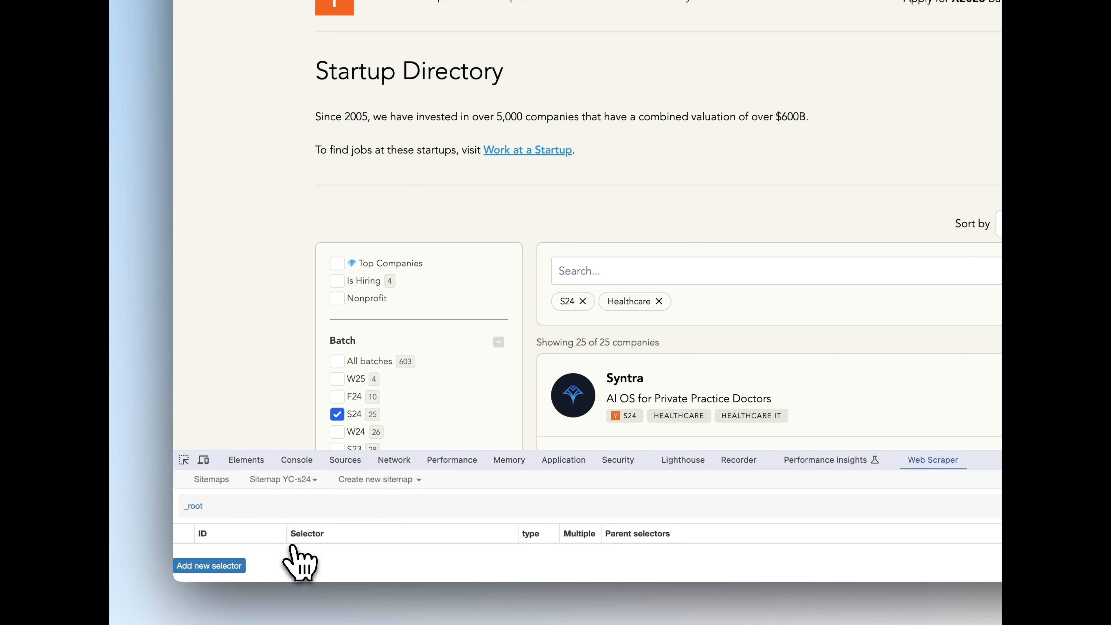
# Enlarge the developer tools pane and add a root selector with the ID wrapper and type Element scroll down.
pyautogui.moveTo(323, 451); pyautogui.dragTo(329, 350)
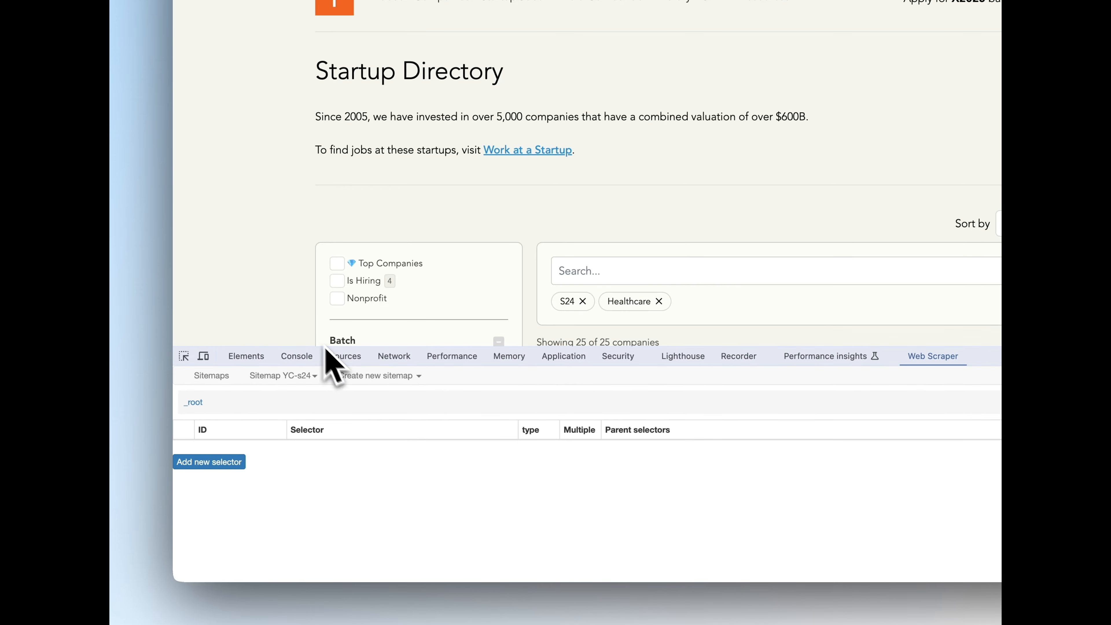
pyautogui.scroll(-5, 280, 305)
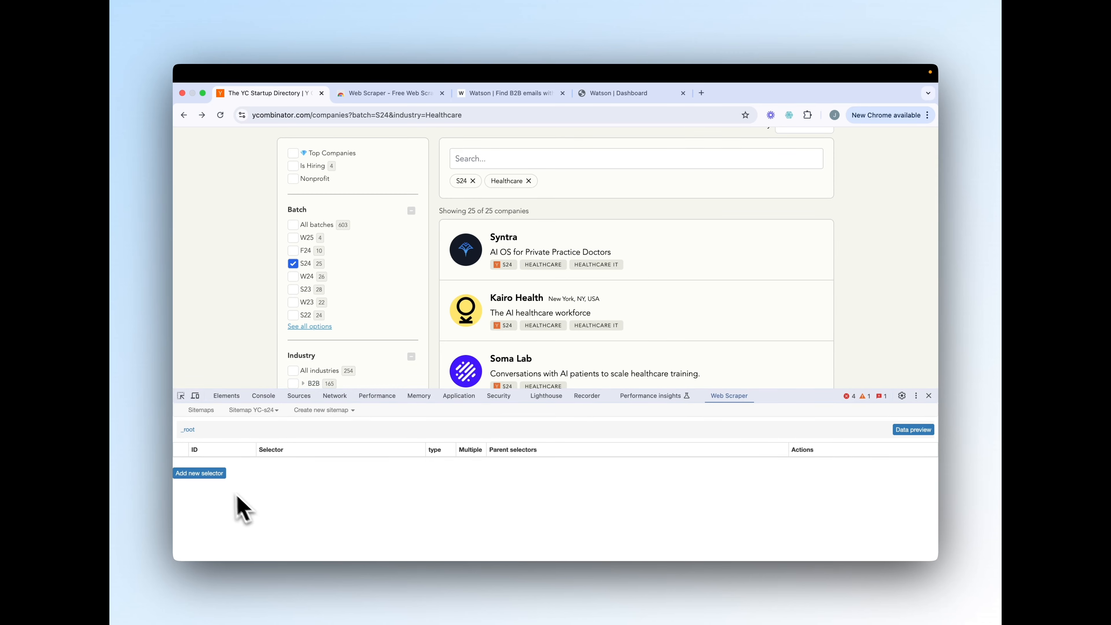
pyautogui.click(212, 474)
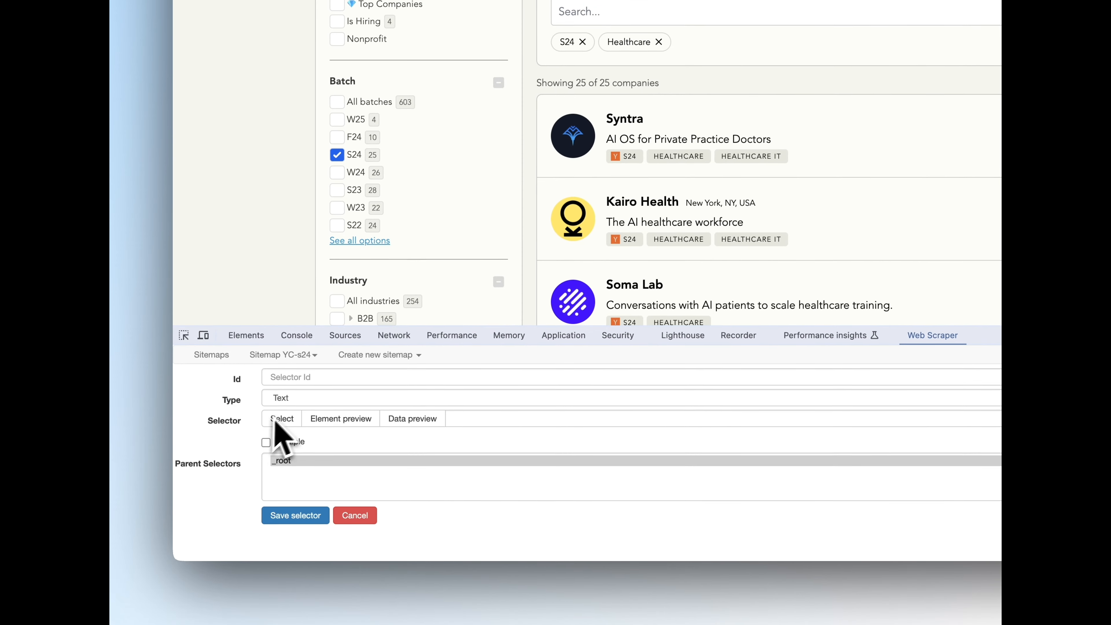
pyautogui.click(292, 403)
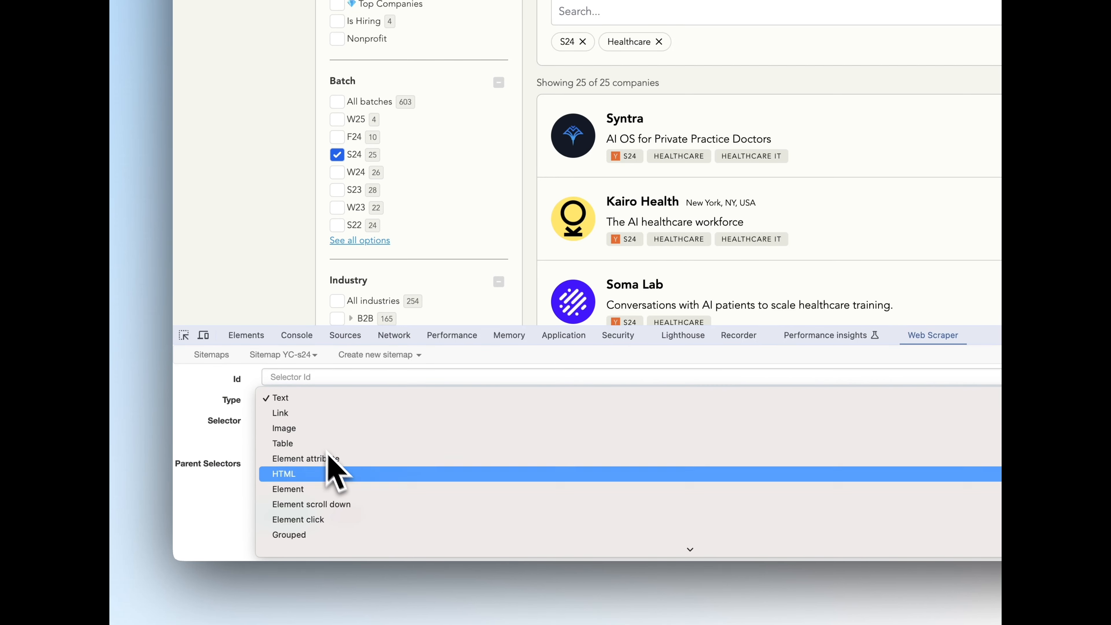
pyautogui.click(363, 505)
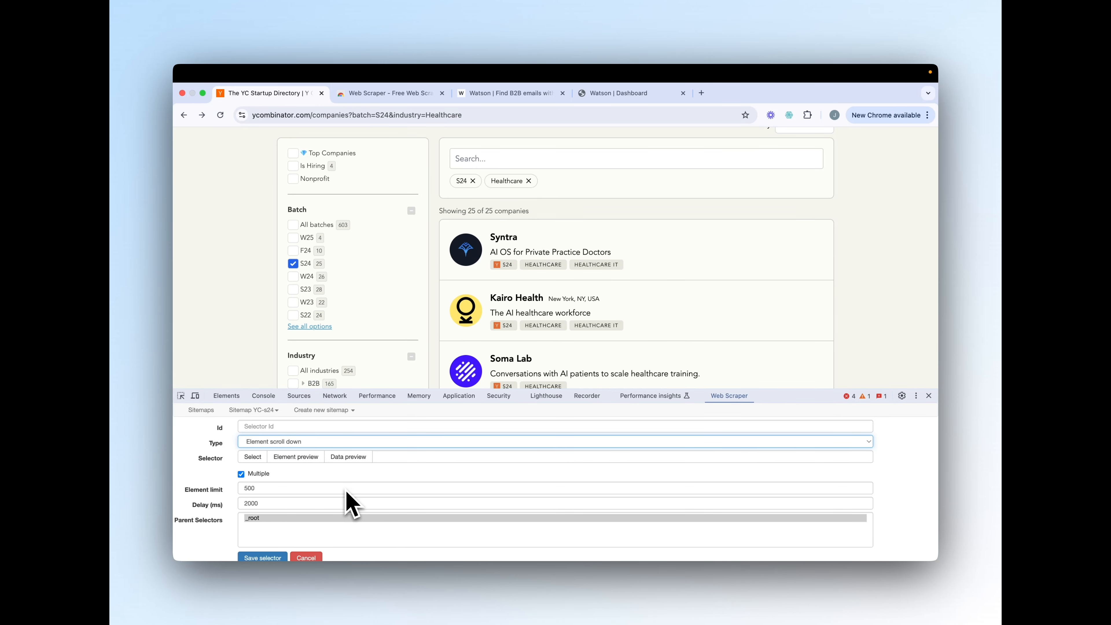
pyautogui.click(271, 427)
pyautogui.write('wr')
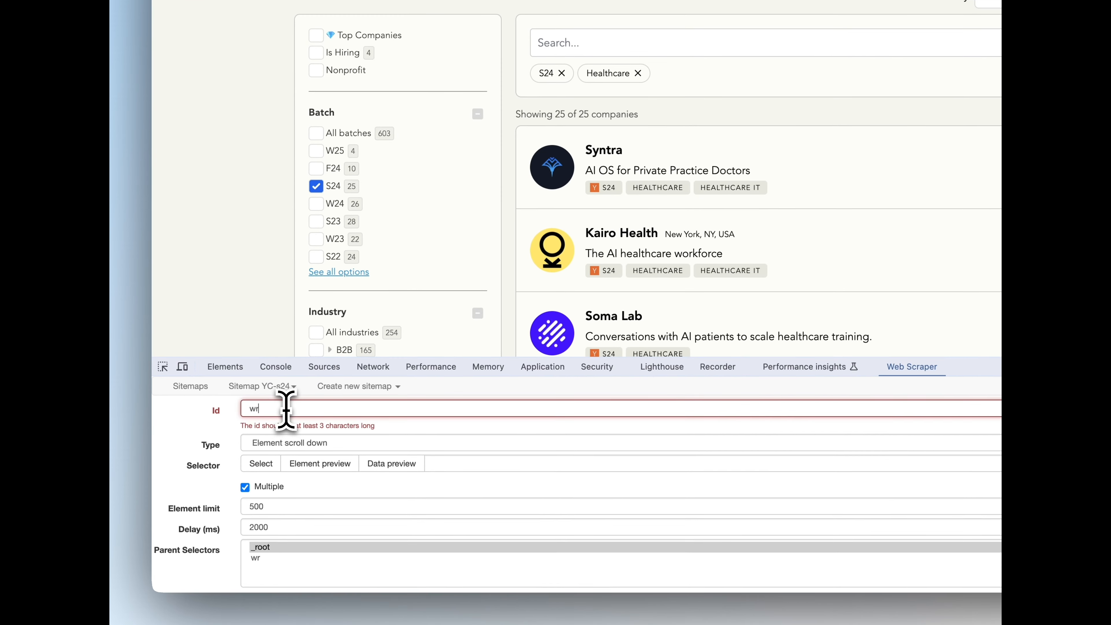
pyautogui.write('apper')
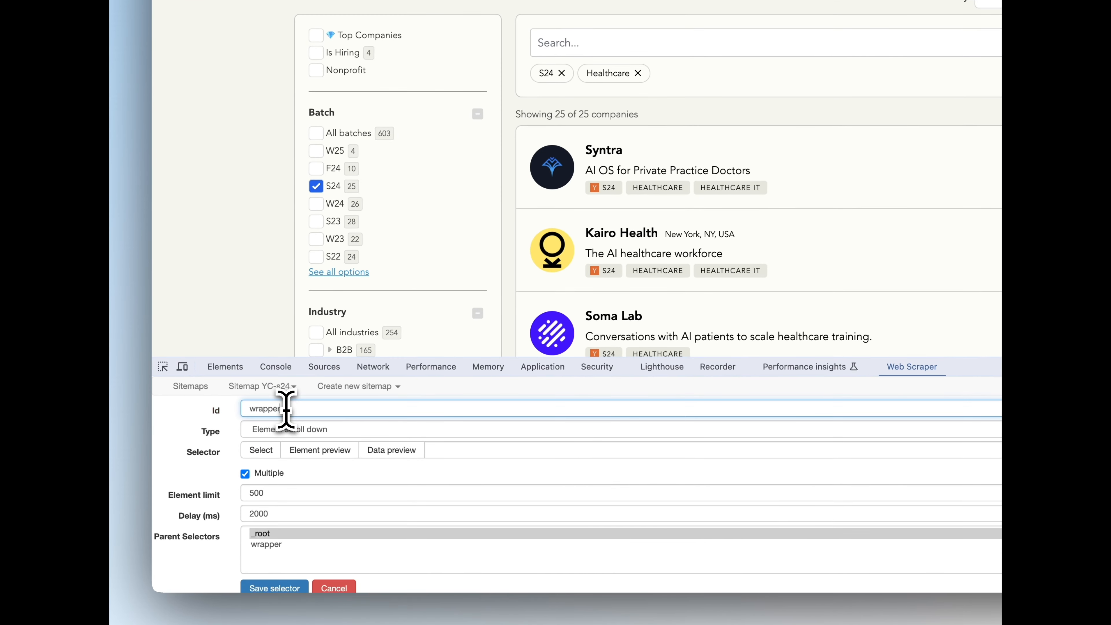
# Pick the whole Syntra and Kairo Health company cards as the wrapper selector's elements, and save the selector.
pyautogui.click(262, 451)
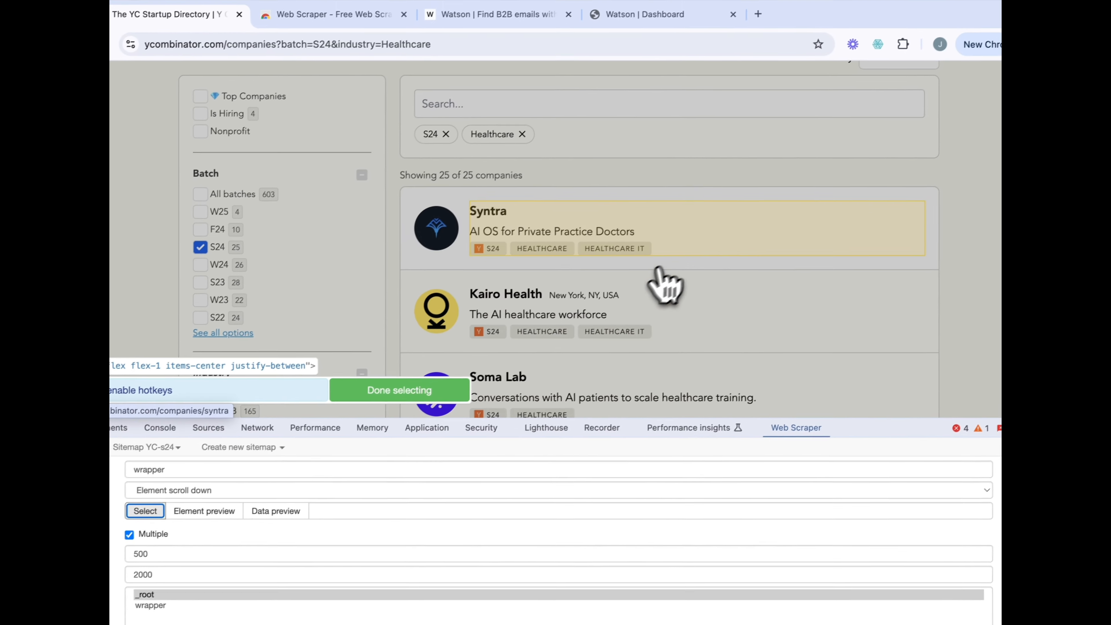
pyautogui.click(765, 198)
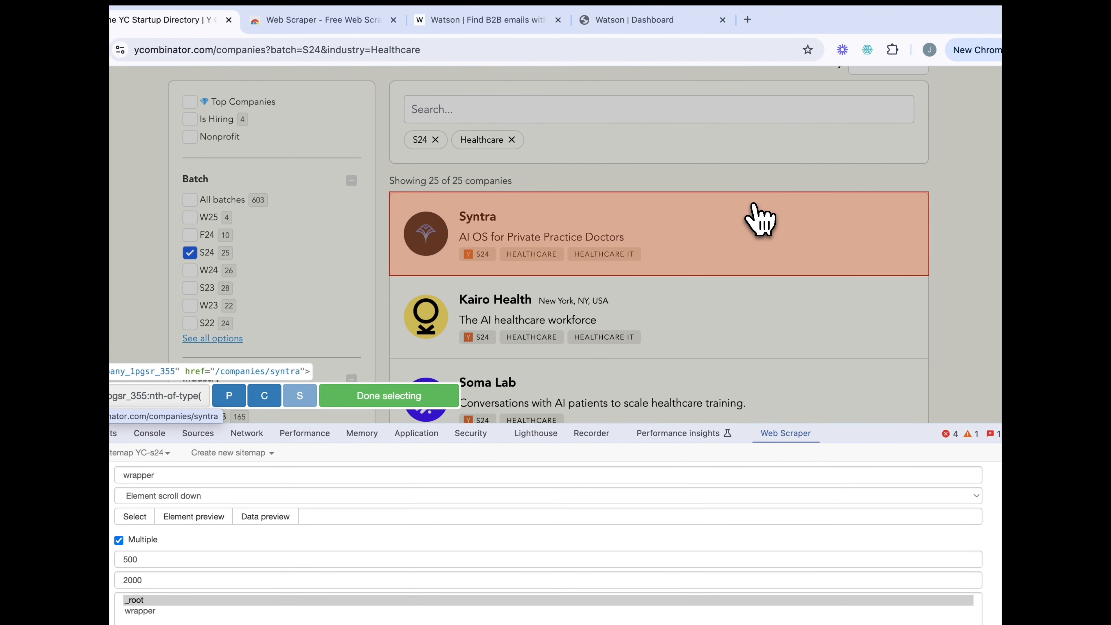
pyautogui.click(691, 292)
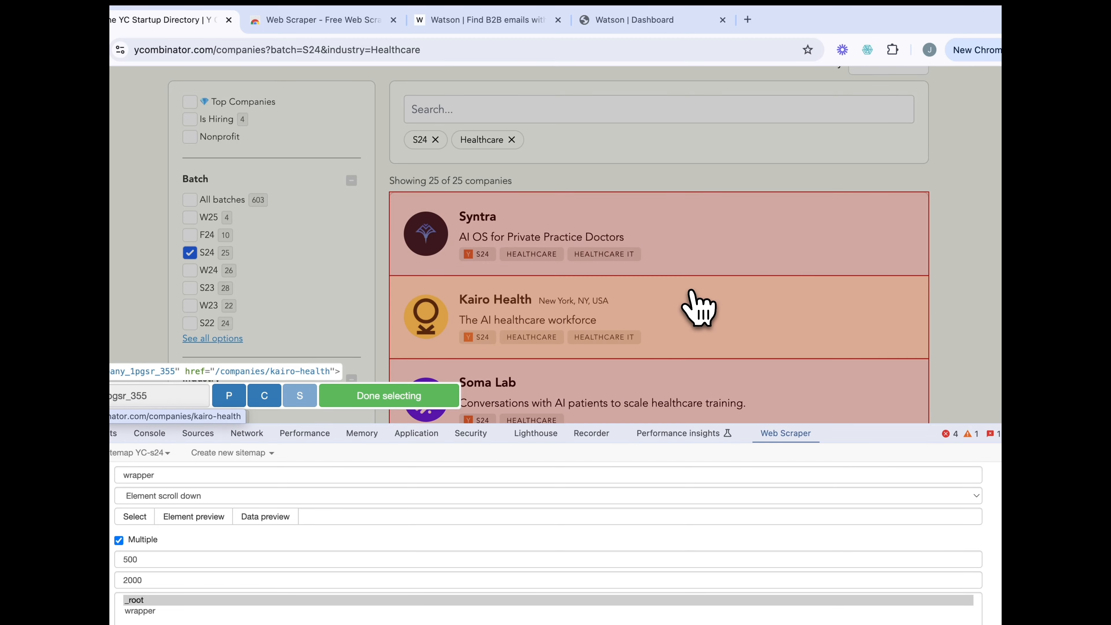
pyautogui.scroll(-20, 699, 307)
pyautogui.scroll(20, 699, 308)
pyautogui.scroll(10, 700, 308)
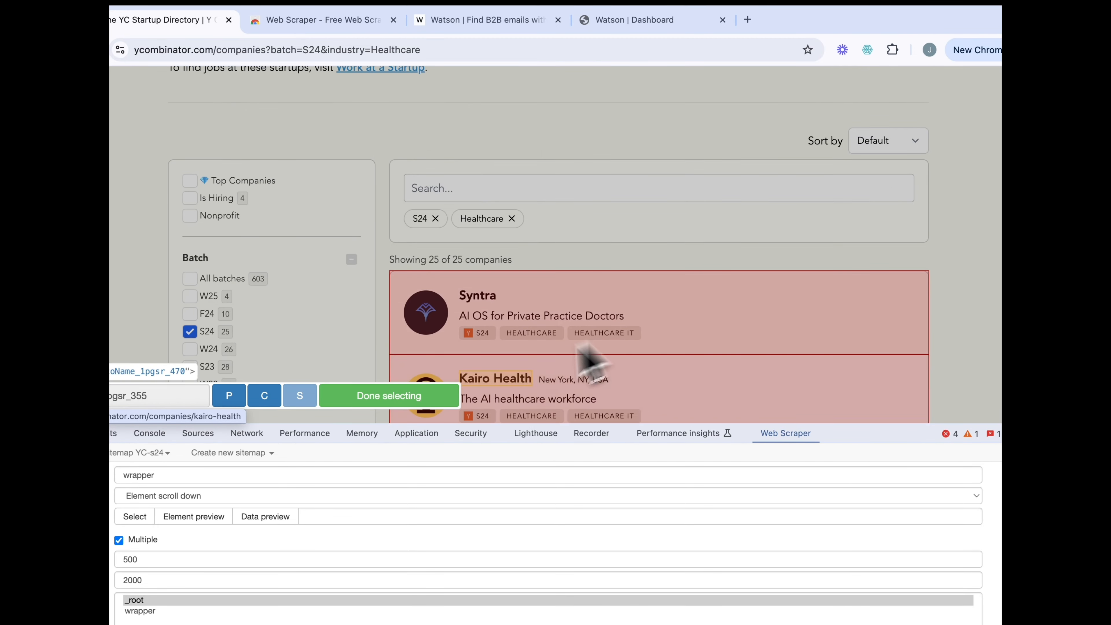
pyautogui.click(400, 400)
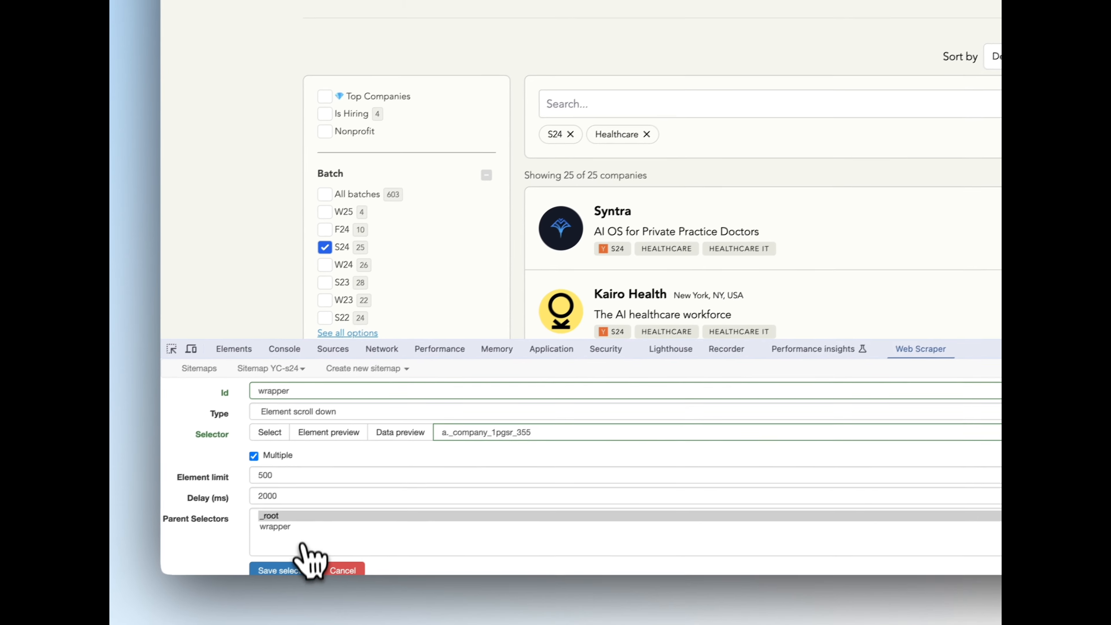
pyautogui.click(306, 563)
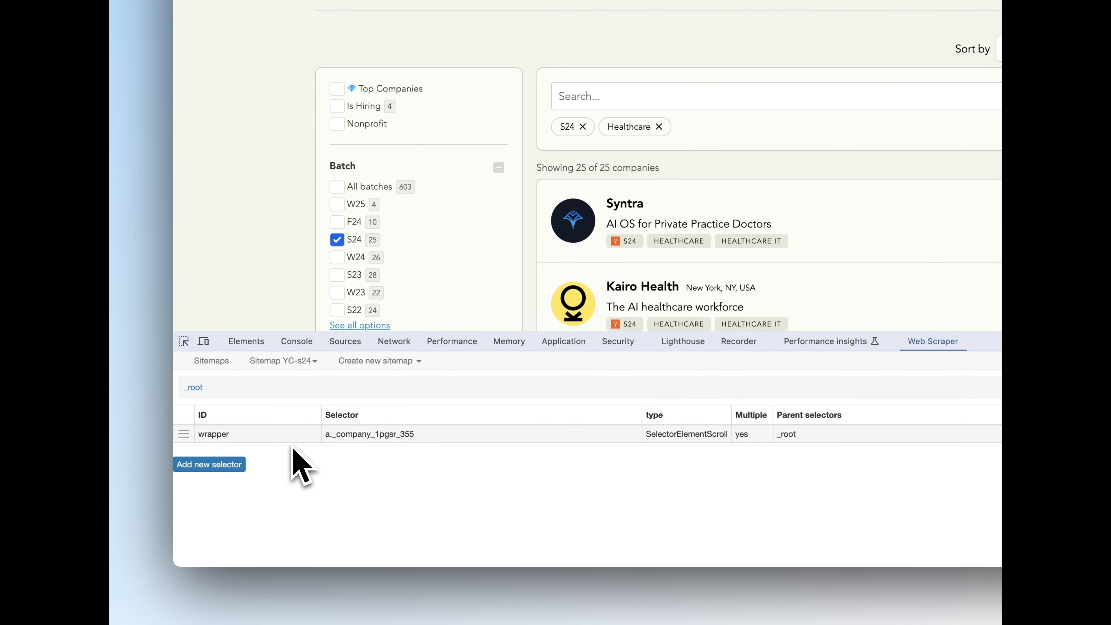
# Inside the wrapper selector, add a Text selector with the ID name that targets Syntra's company name, and save it.
pyautogui.click(291, 435)
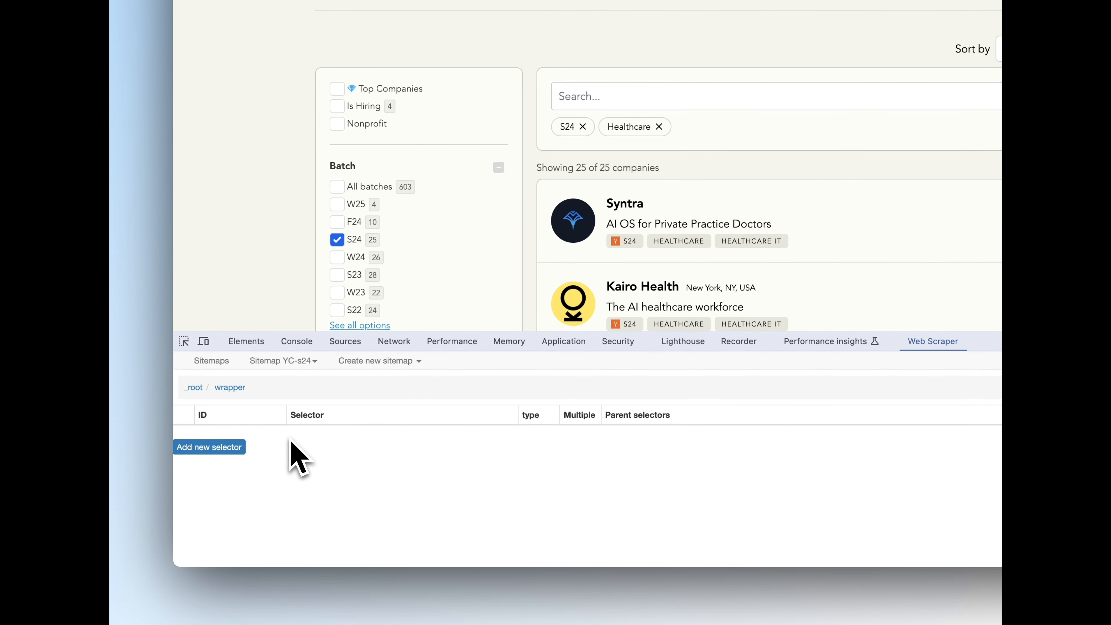
pyautogui.click(218, 448)
pyautogui.click(306, 383)
pyautogui.write('name')
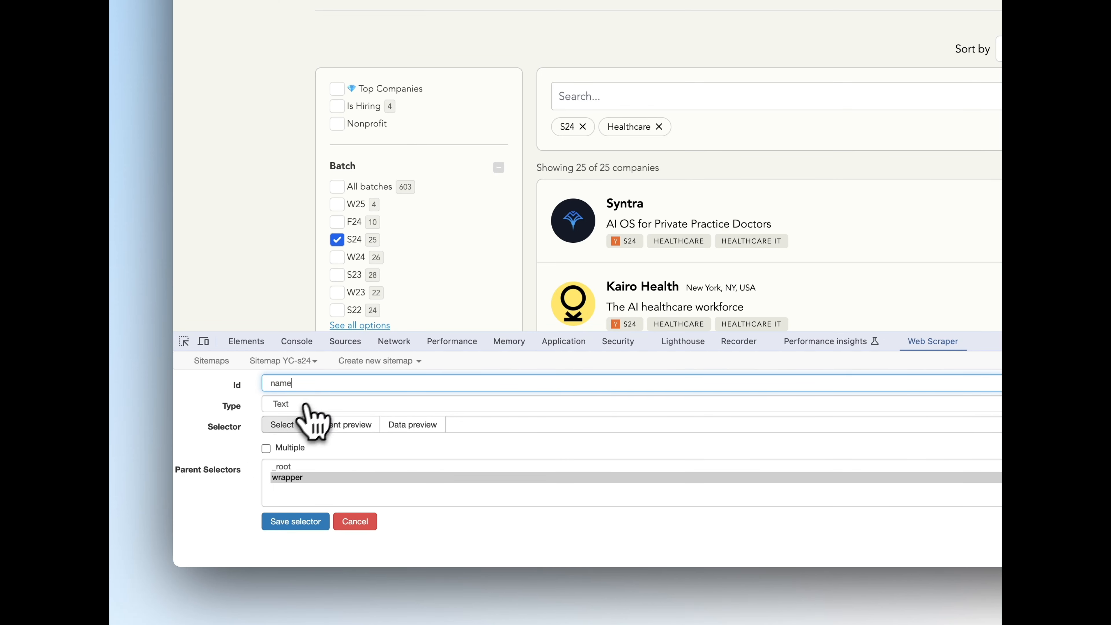
pyautogui.click(284, 424)
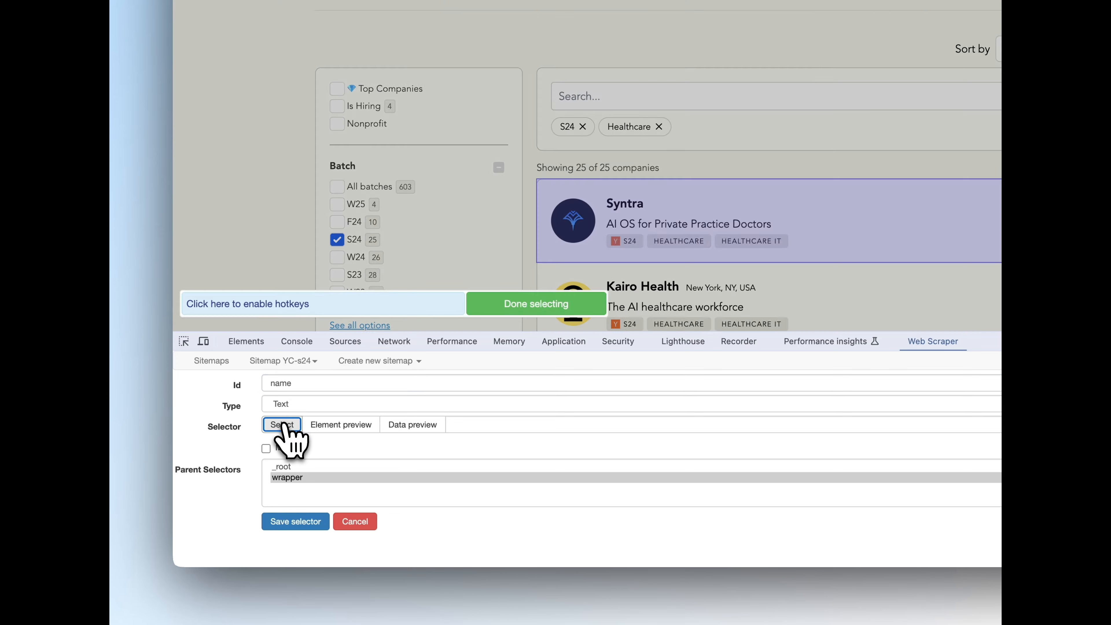
pyautogui.click(621, 215)
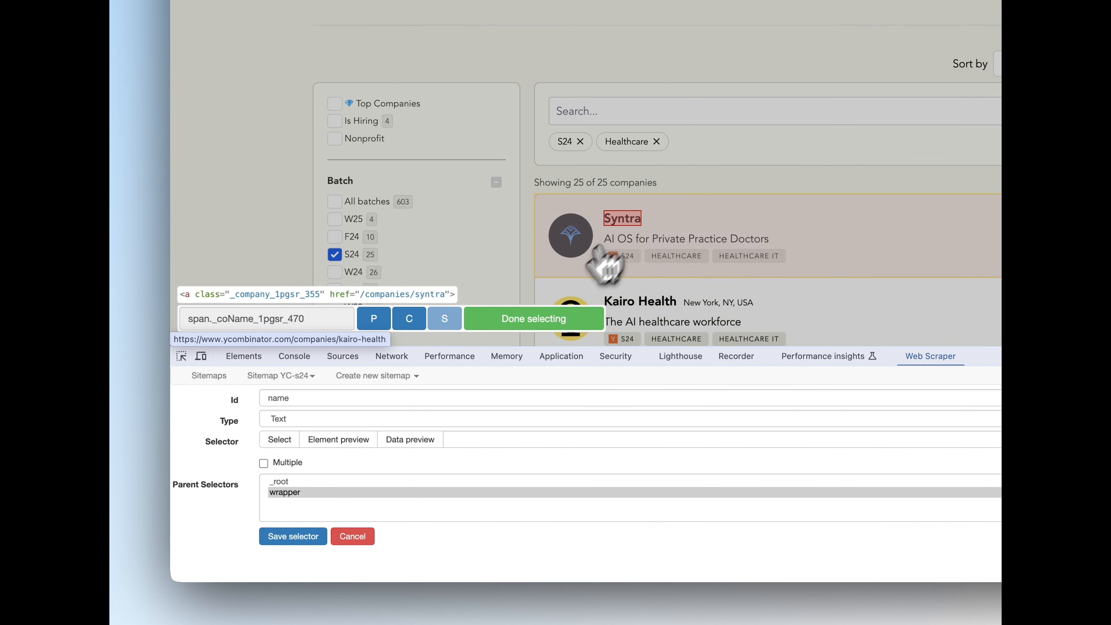
pyautogui.click(509, 318)
pyautogui.click(309, 534)
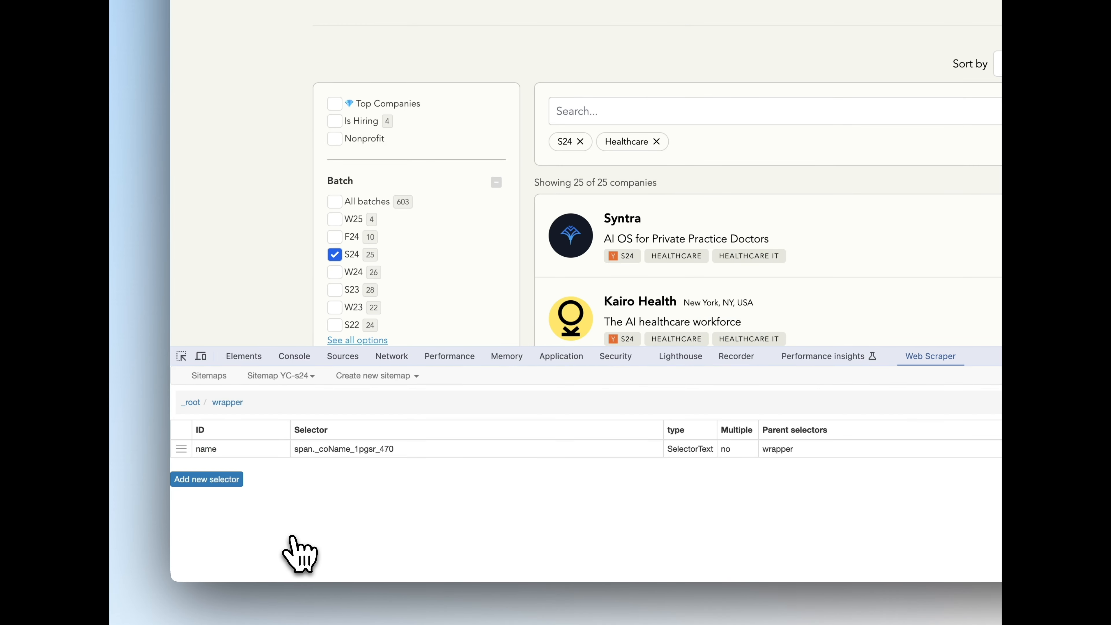
# Add a Text selector with the ID slogan under wrapper, targeting Syntra's one-line description, and save it.
pyautogui.click(211, 478)
pyautogui.click(306, 388)
pyautogui.write('slogan')
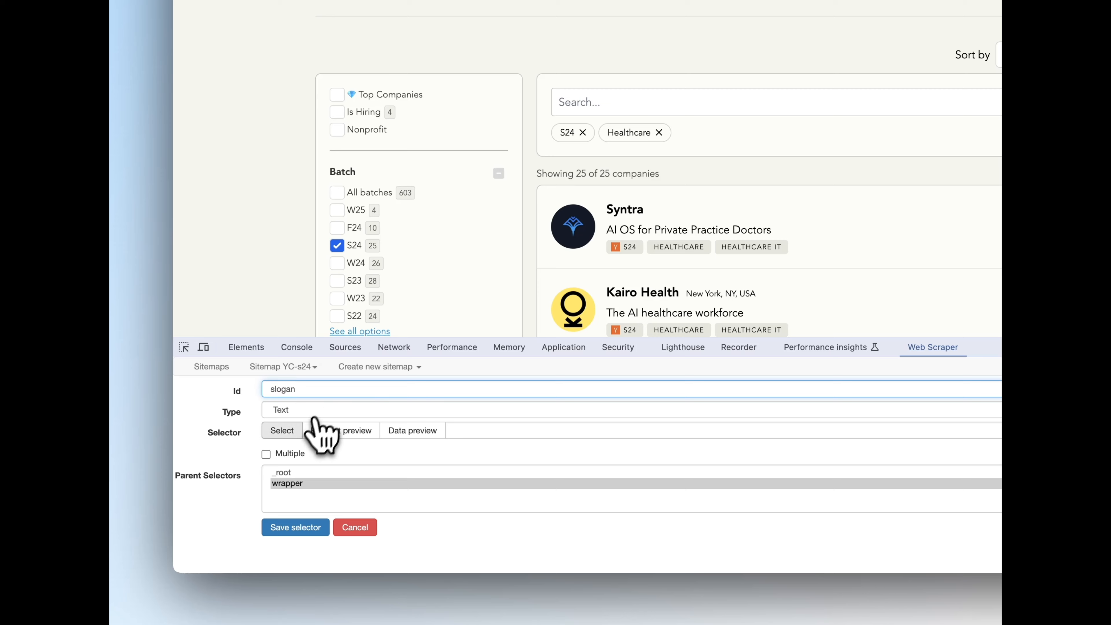
pyautogui.click(282, 430)
pyautogui.click(659, 245)
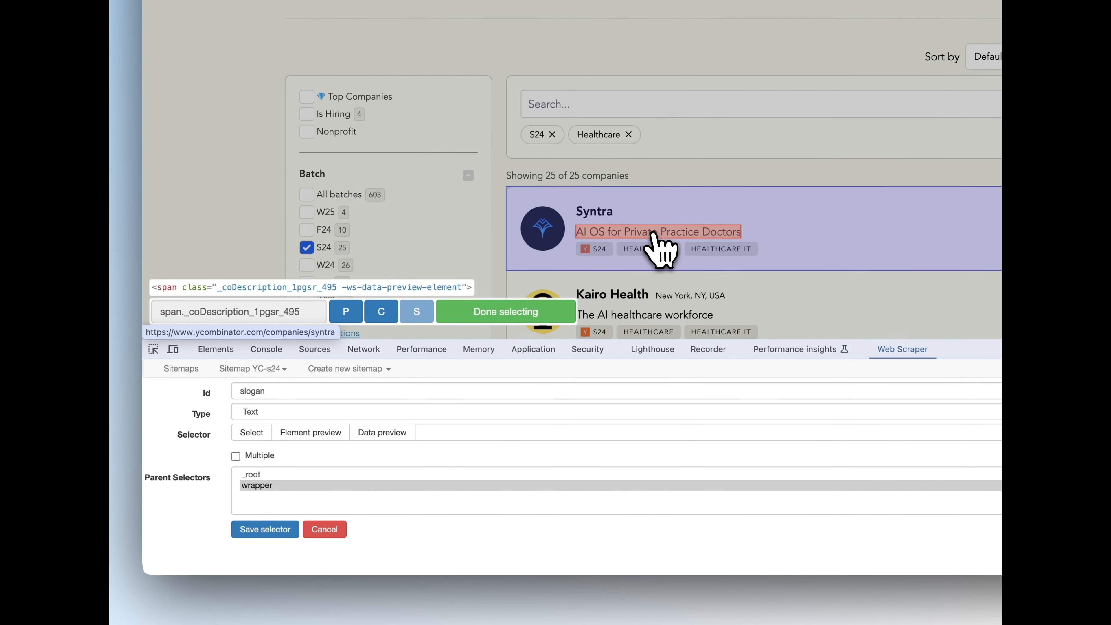
pyautogui.click(503, 313)
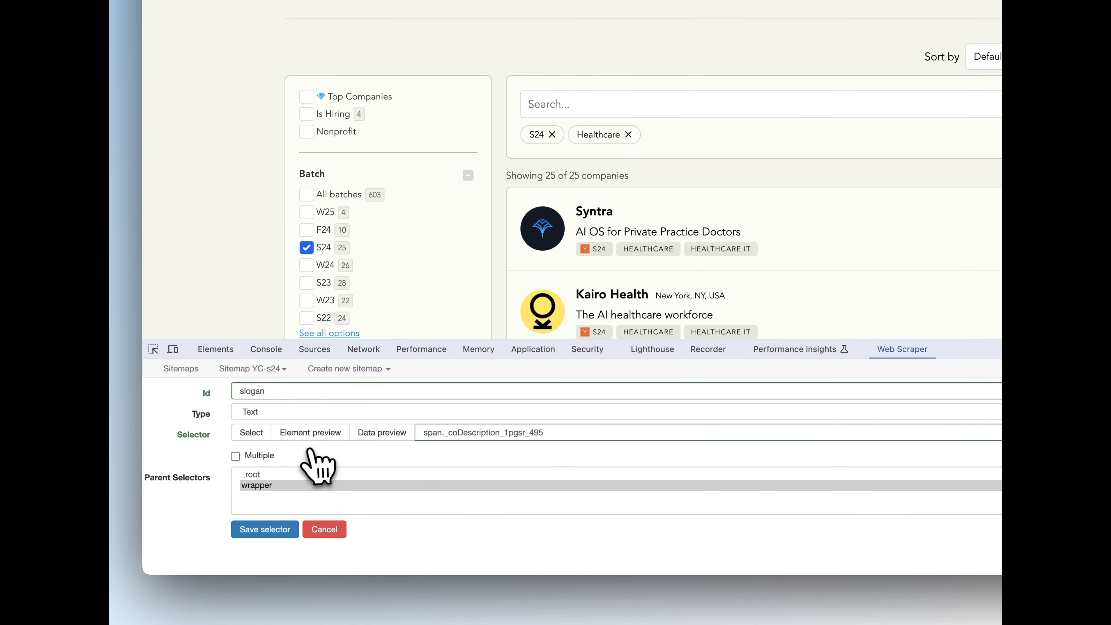
pyautogui.click(268, 529)
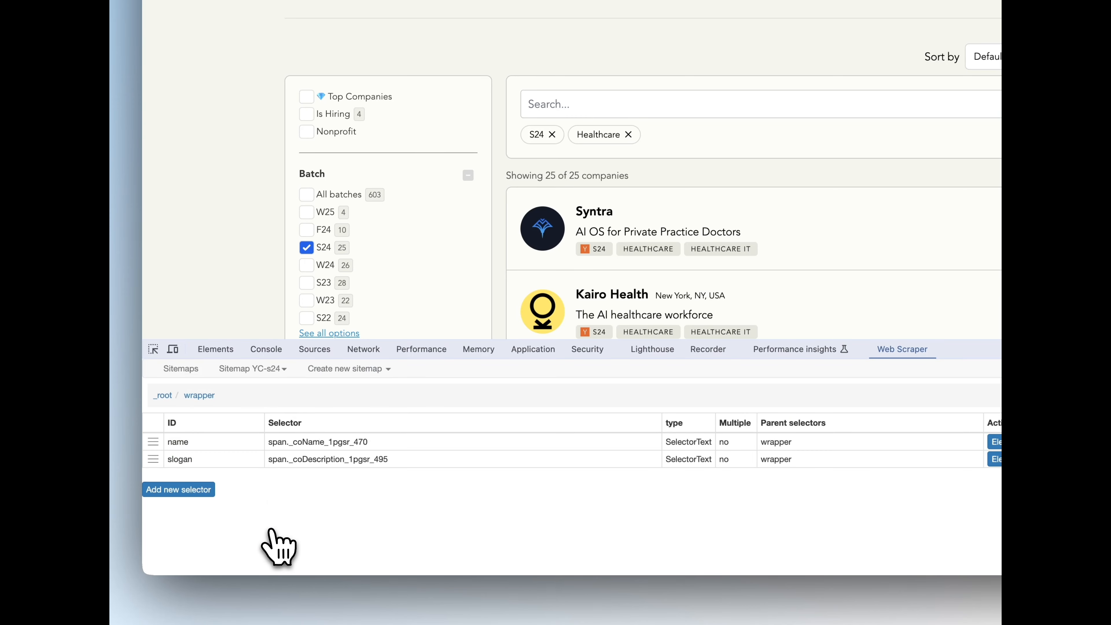
# Add a selector with the ID link and type Link under wrapper, targeting the whole Syntra card (_parent_), and save it.
pyautogui.click(192, 489)
pyautogui.click(274, 377)
pyautogui.write('link')
pyautogui.click(297, 398)
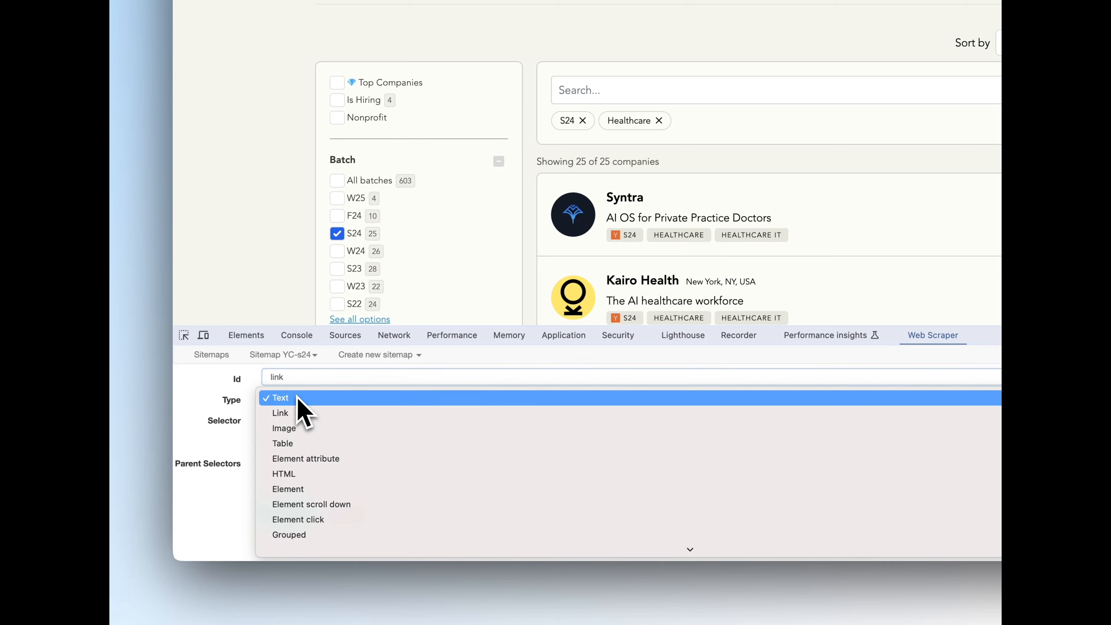
pyautogui.click(291, 413)
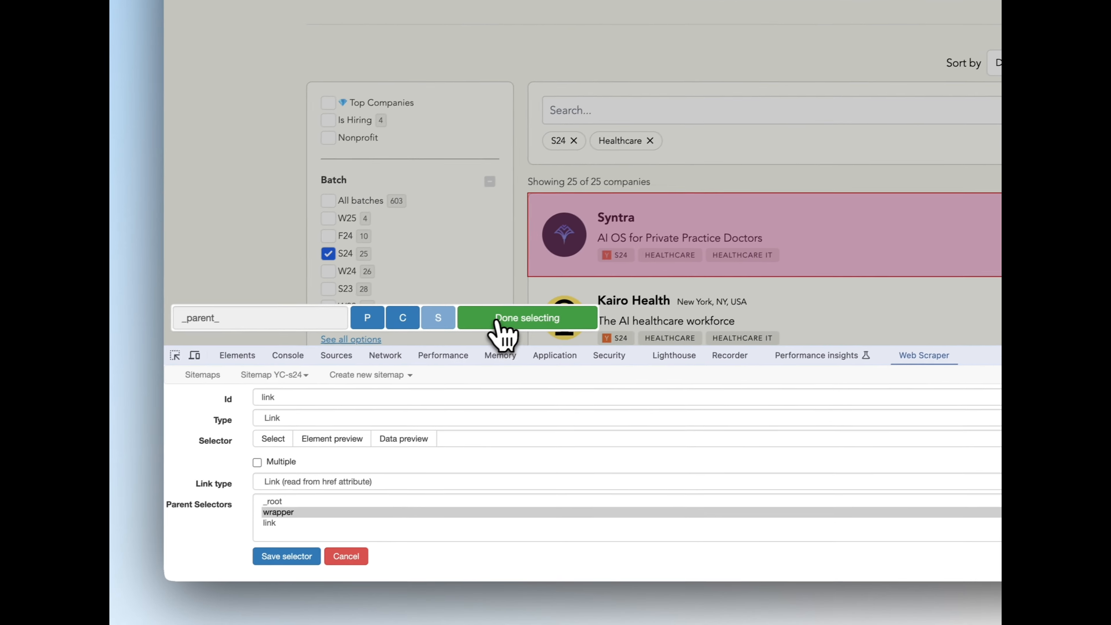
pyautogui.click(372, 376)
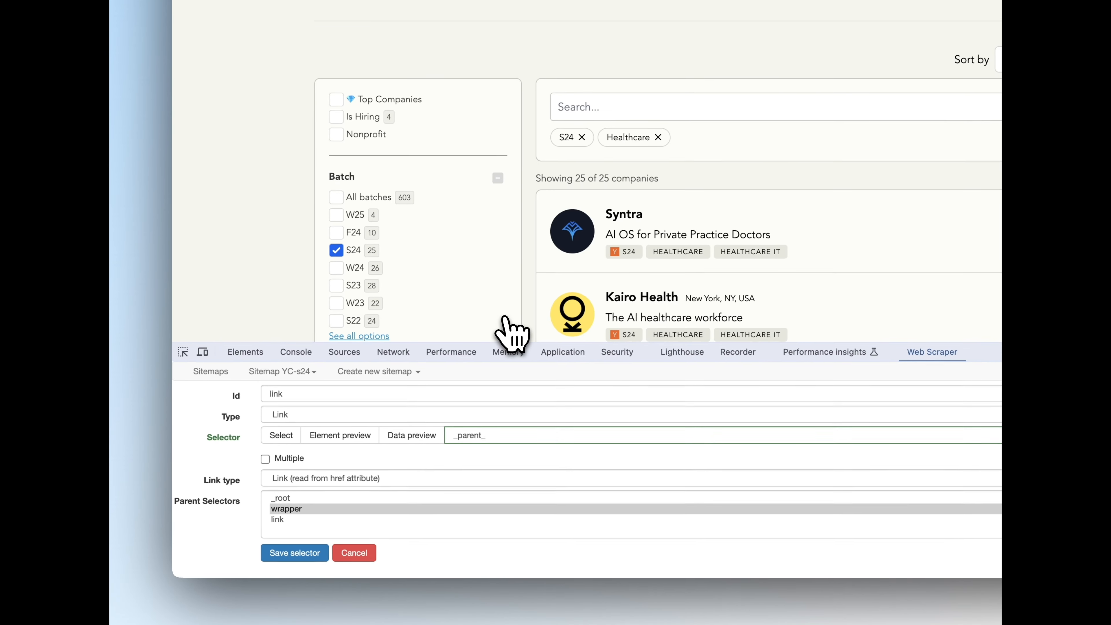
pyautogui.click(297, 552)
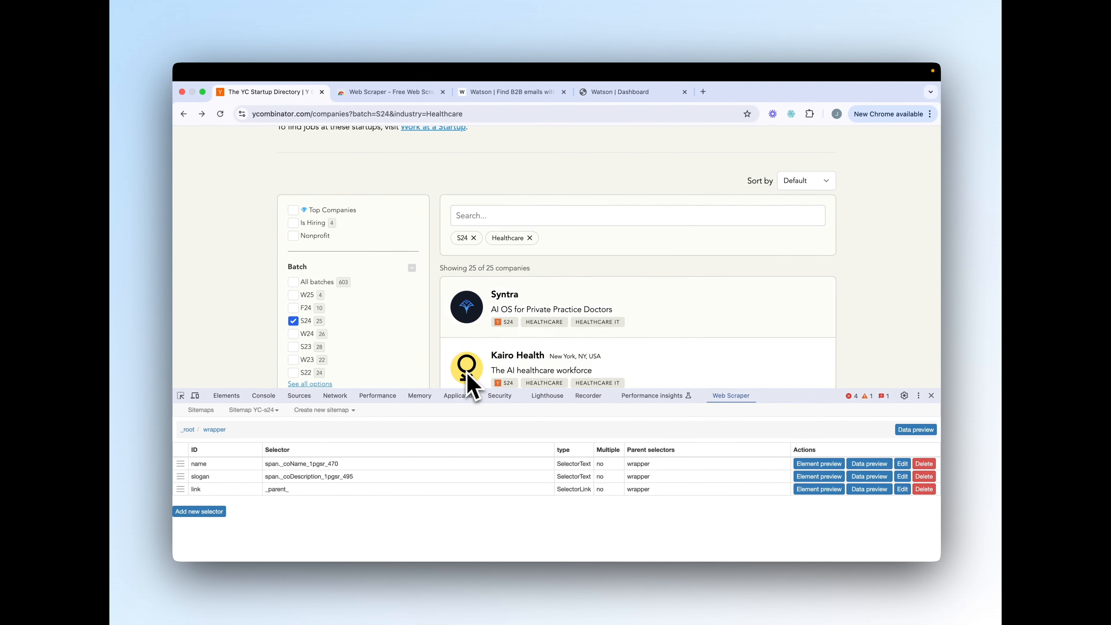
# Enter the link selector's level in the sitemap and open Syntra's company page from the directory list.
pyautogui.scroll(-15, 473, 341)
pyautogui.scroll(10, 474, 341)
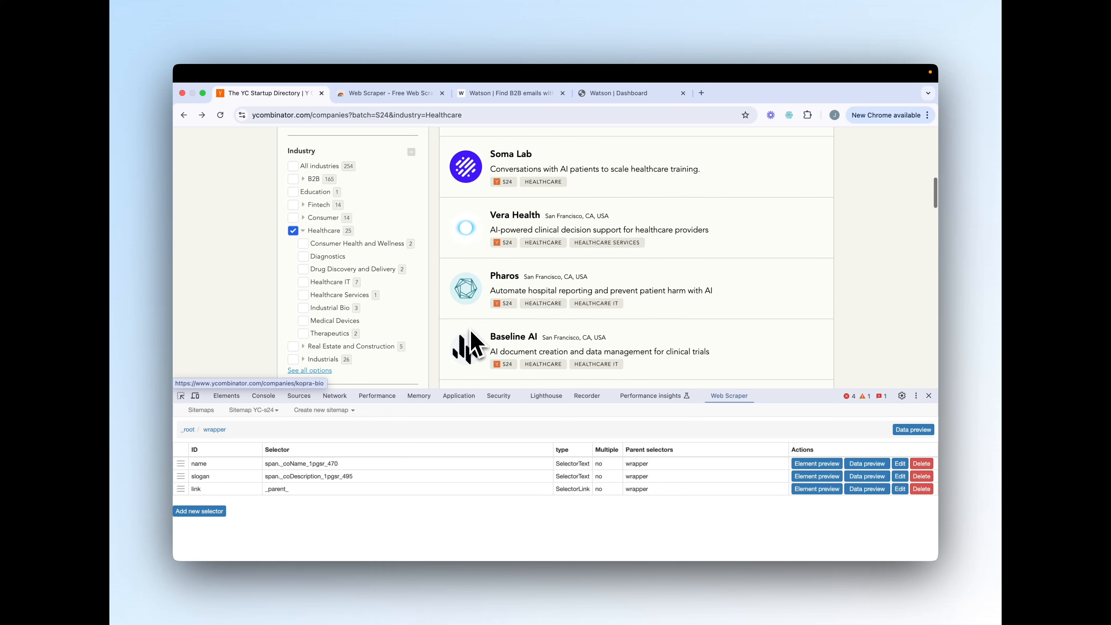
pyautogui.scroll(5, 471, 332)
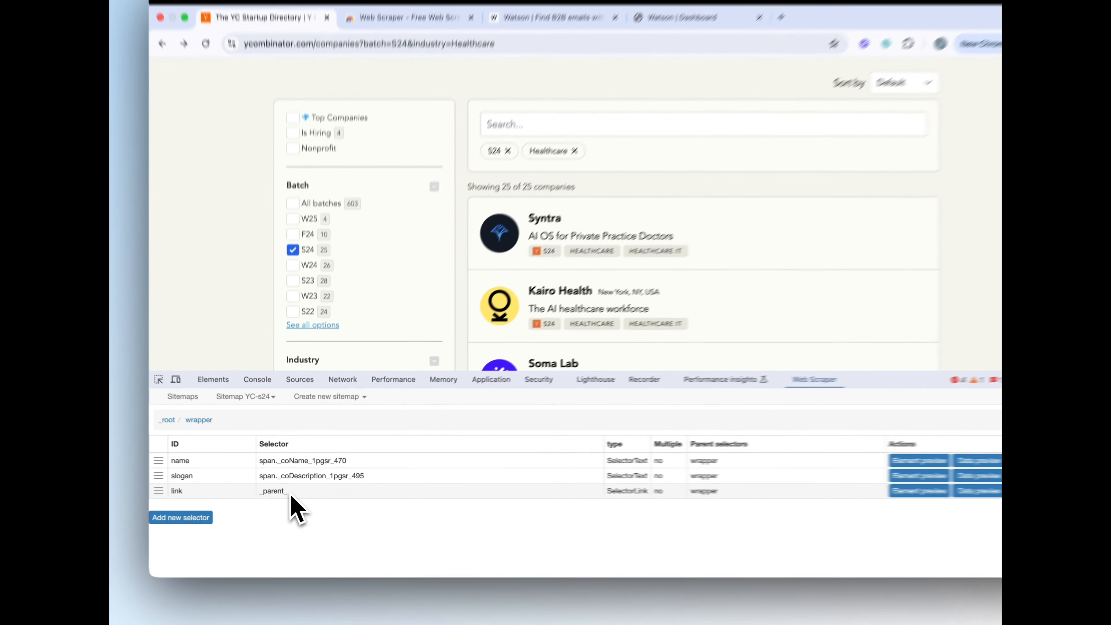
pyautogui.click(293, 493)
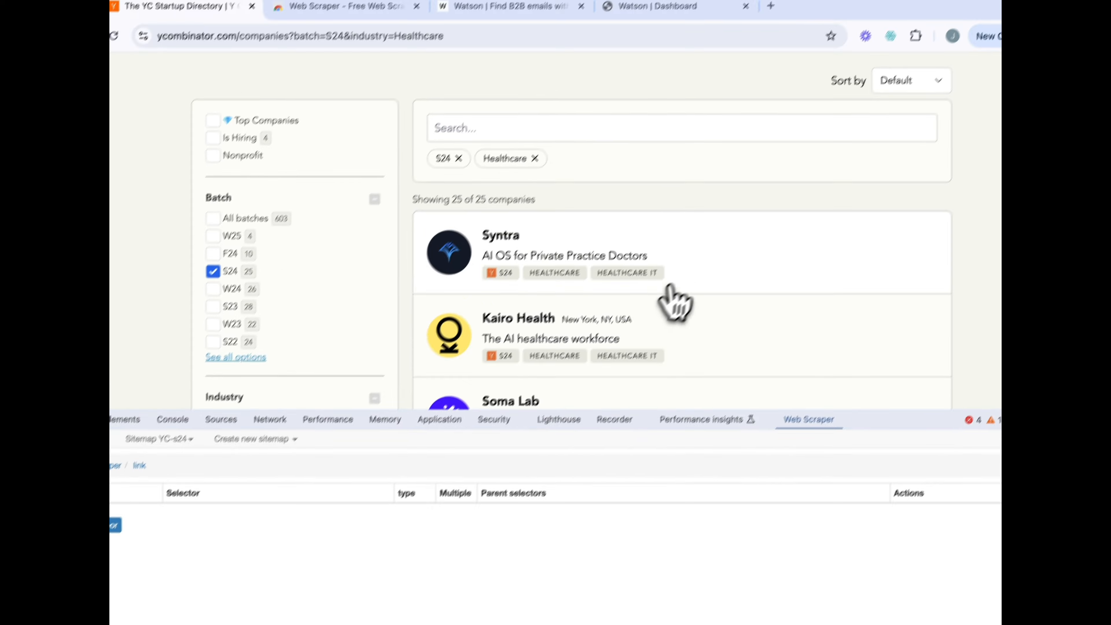
pyautogui.click(690, 280)
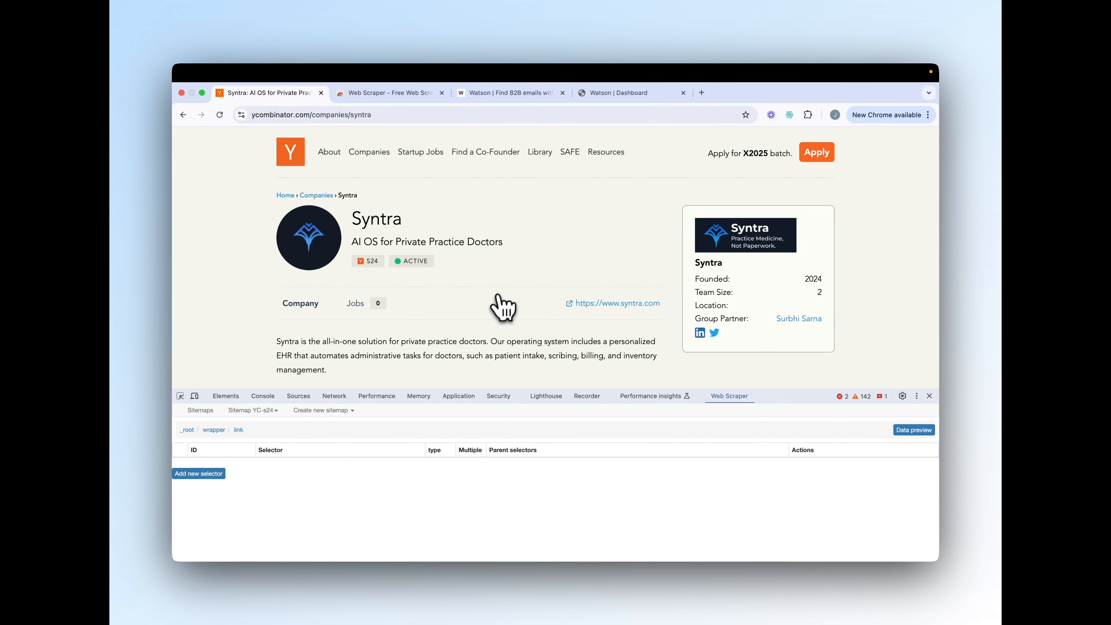
# Look through Syntra's company page and start a new child selector under the link selector.
pyautogui.scroll(-10, 496, 308)
pyautogui.scroll(-10, 496, 308)
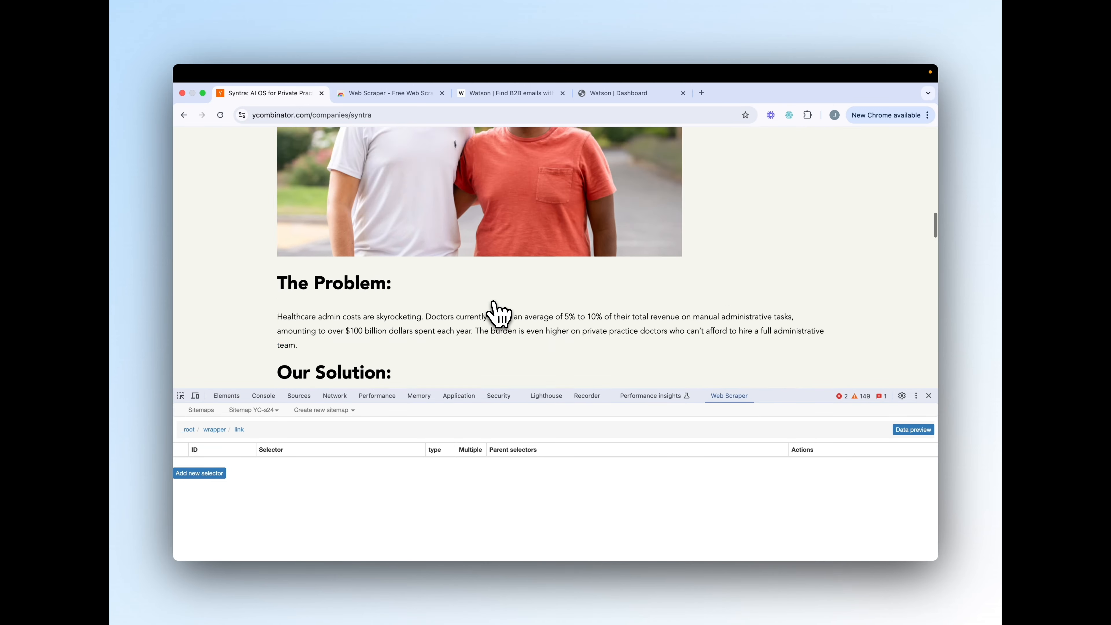
pyautogui.scroll(6, 496, 309)
pyautogui.scroll(10, 497, 309)
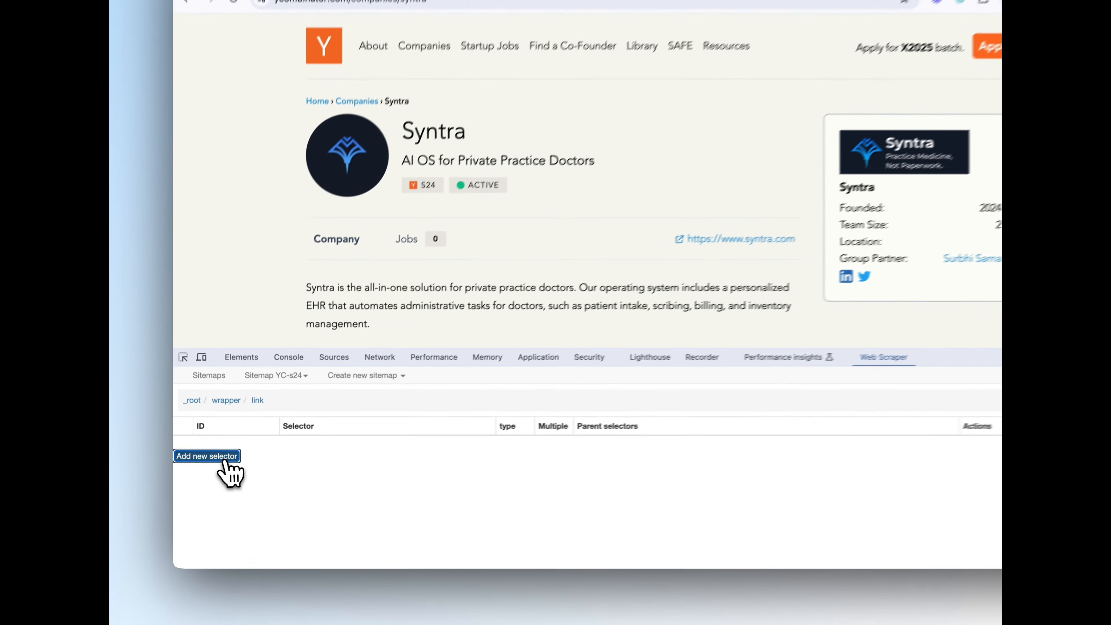
pyautogui.click(199, 473)
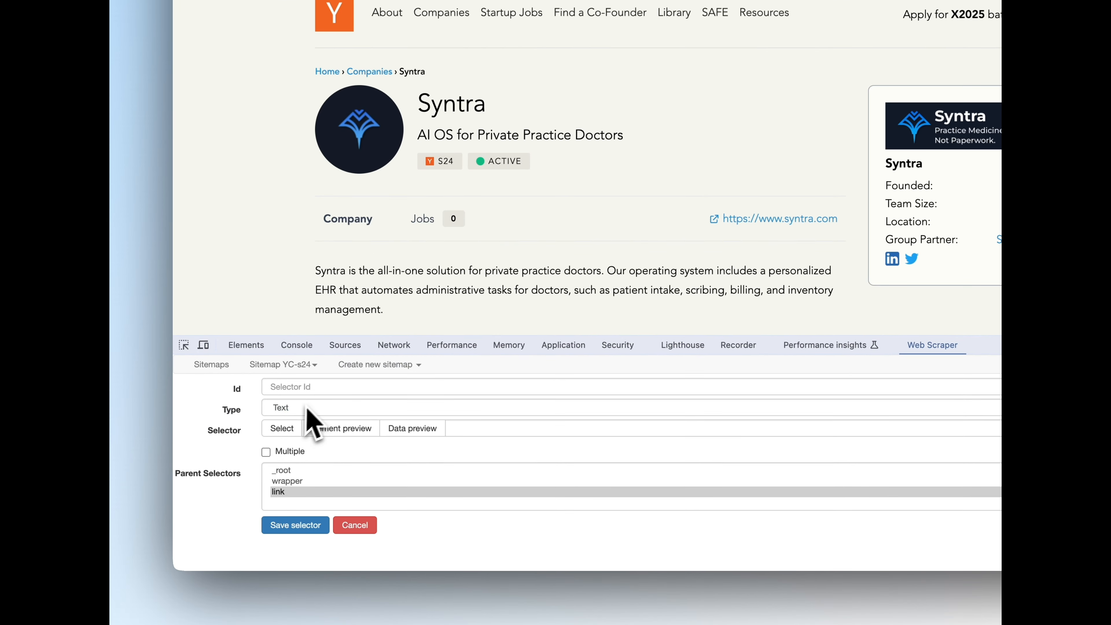
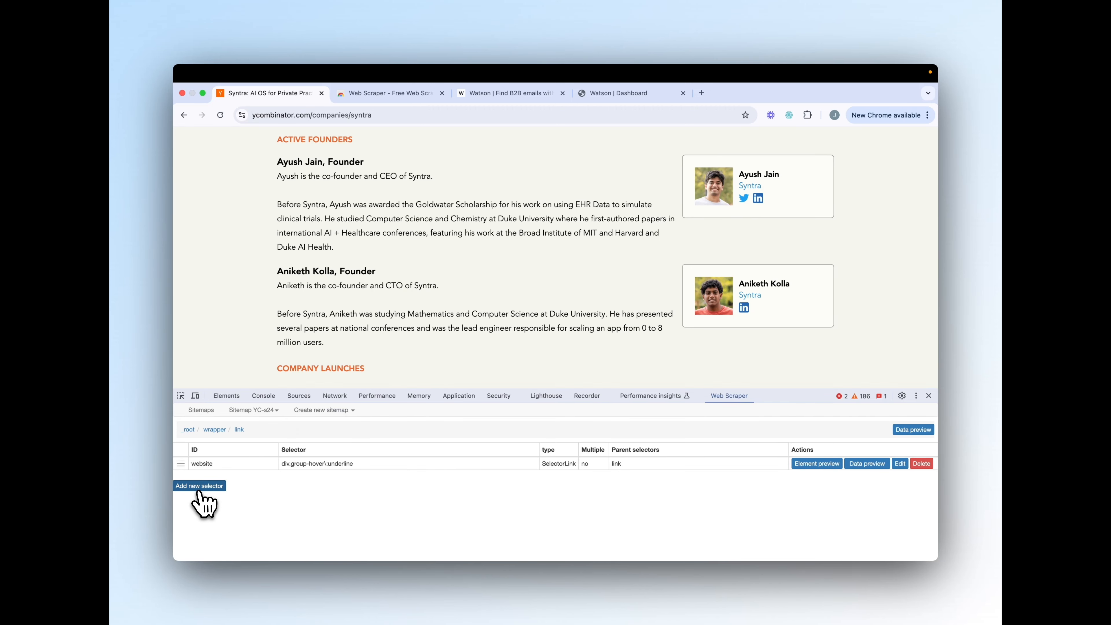
# Add another selector under link with the ID founder-wrapper and type Element.
pyautogui.click(199, 486)
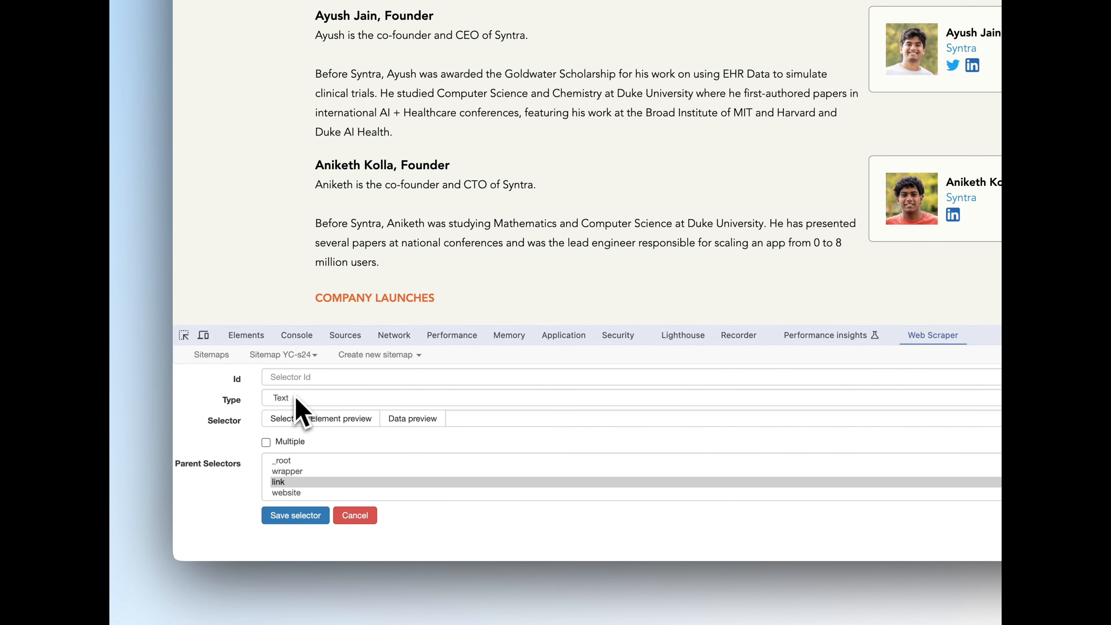
pyautogui.click(298, 397)
pyautogui.click(315, 488)
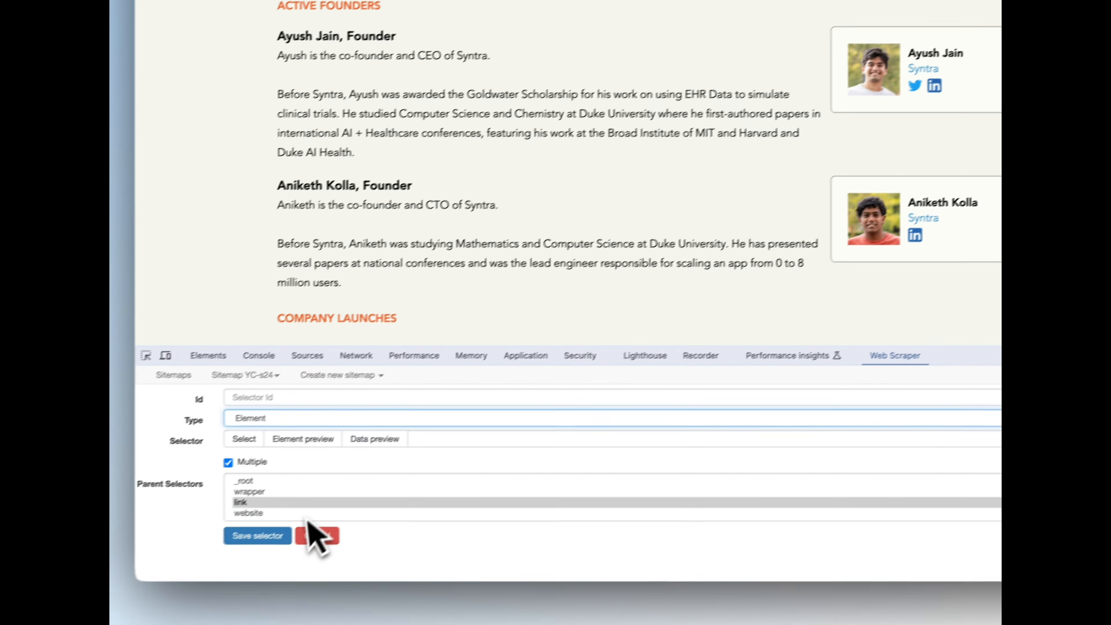
pyautogui.click(305, 379)
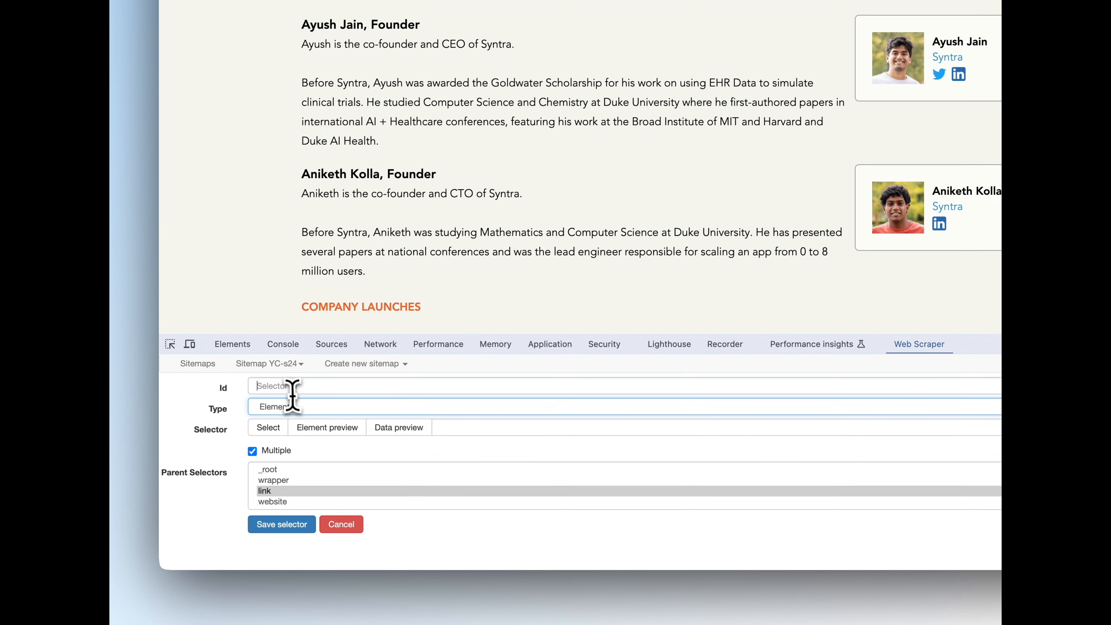
pyautogui.write('founder-wrapper')
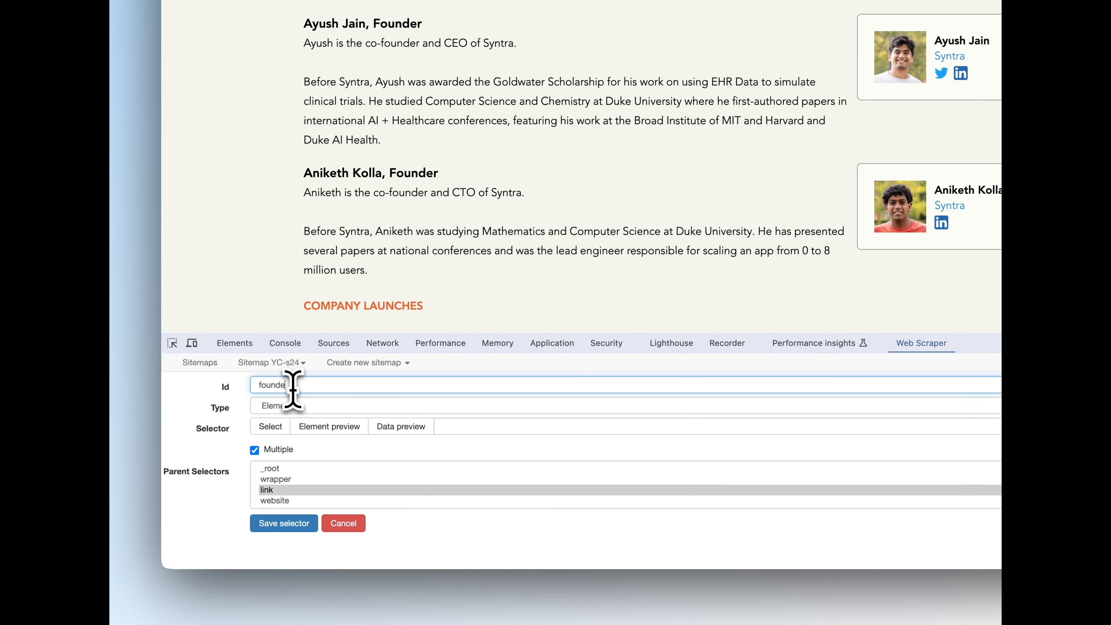
# Pick both founder cards on the Syntra page as the founder-wrapper elements, and save the selector.
pyautogui.click(277, 430)
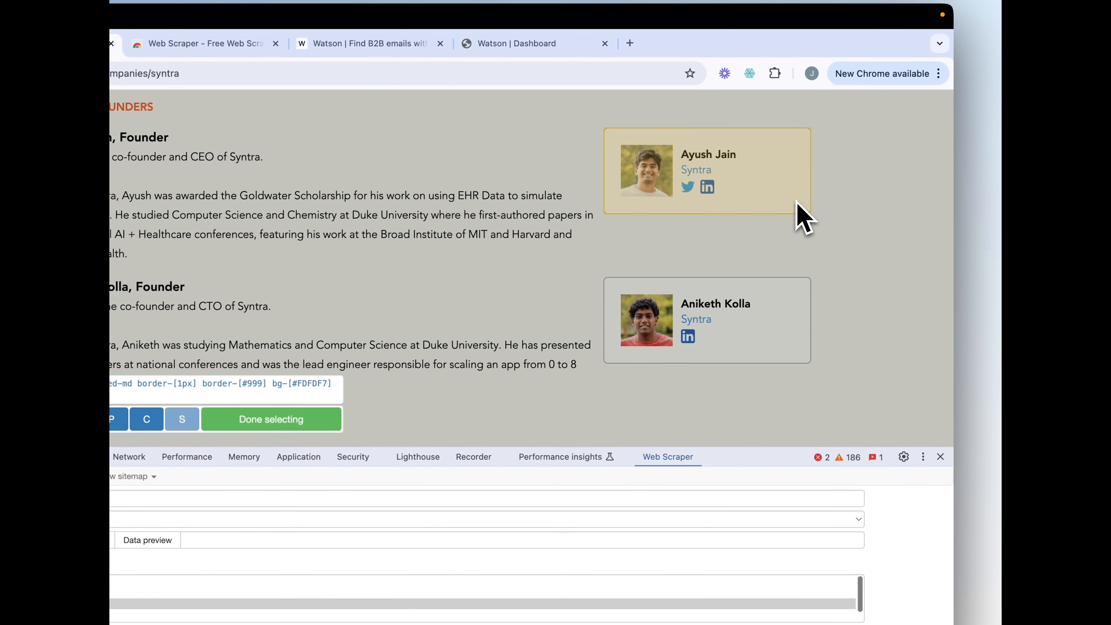
pyautogui.click(797, 205)
pyautogui.click(794, 286)
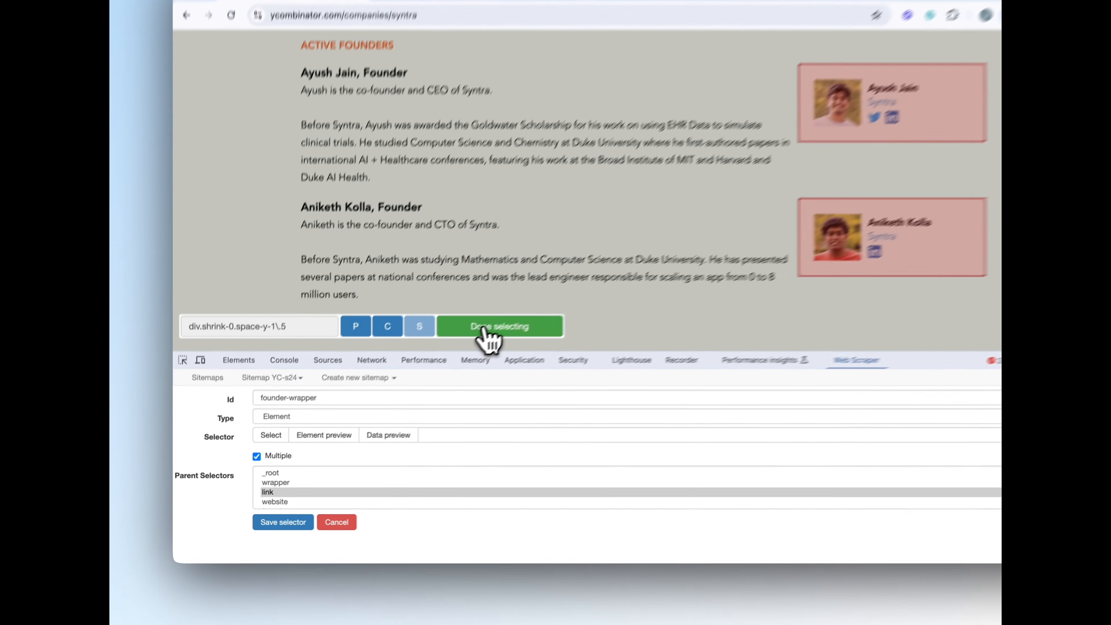
pyautogui.click(418, 377)
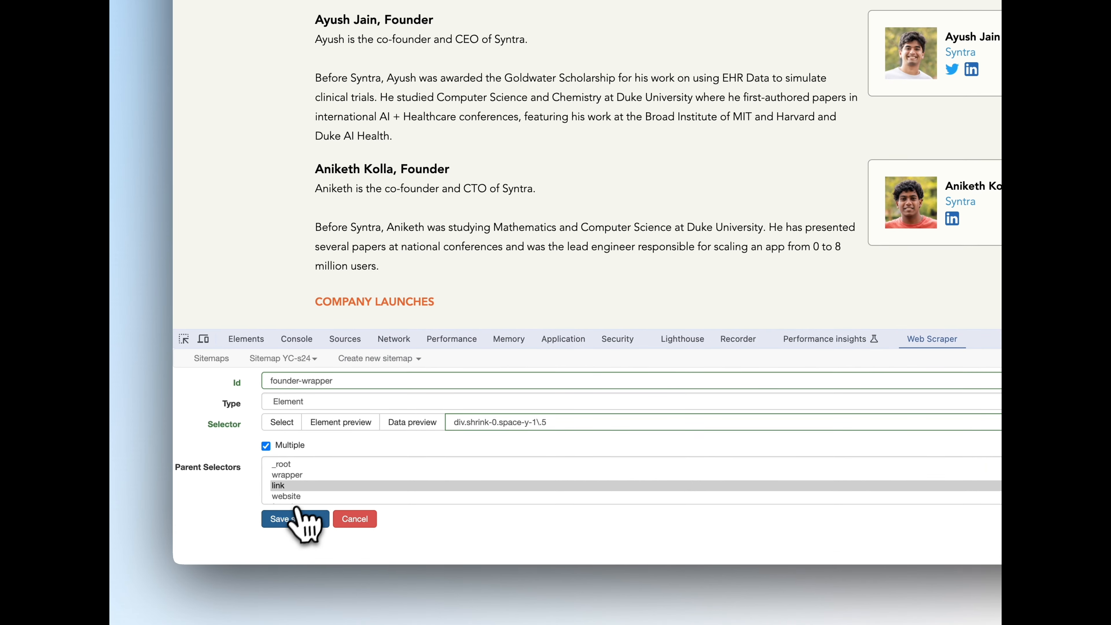
pyautogui.click(295, 518)
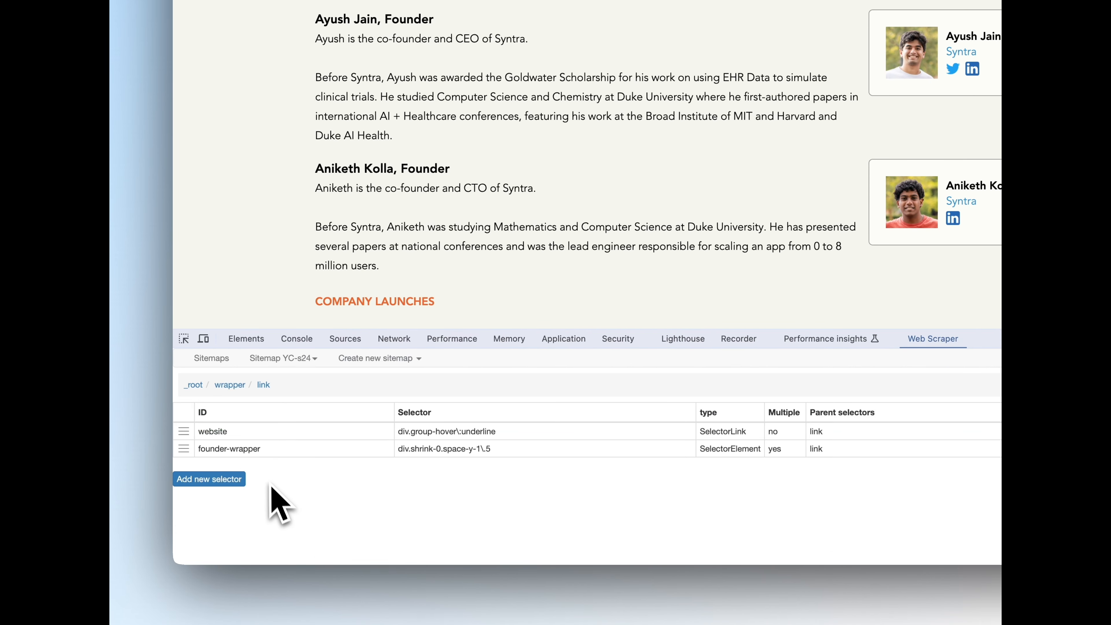
# Inside the founder-wrapper selector, start a new selector with the ID founder-name.
pyautogui.click(268, 451)
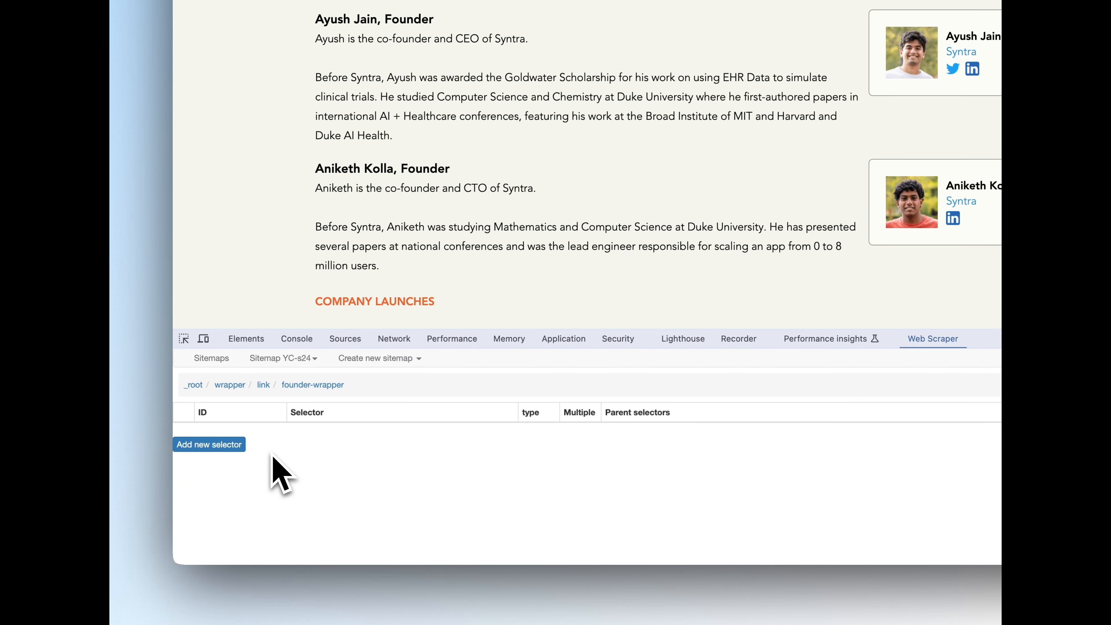
pyautogui.click(236, 444)
pyautogui.click(297, 381)
pyautogui.write('fo')
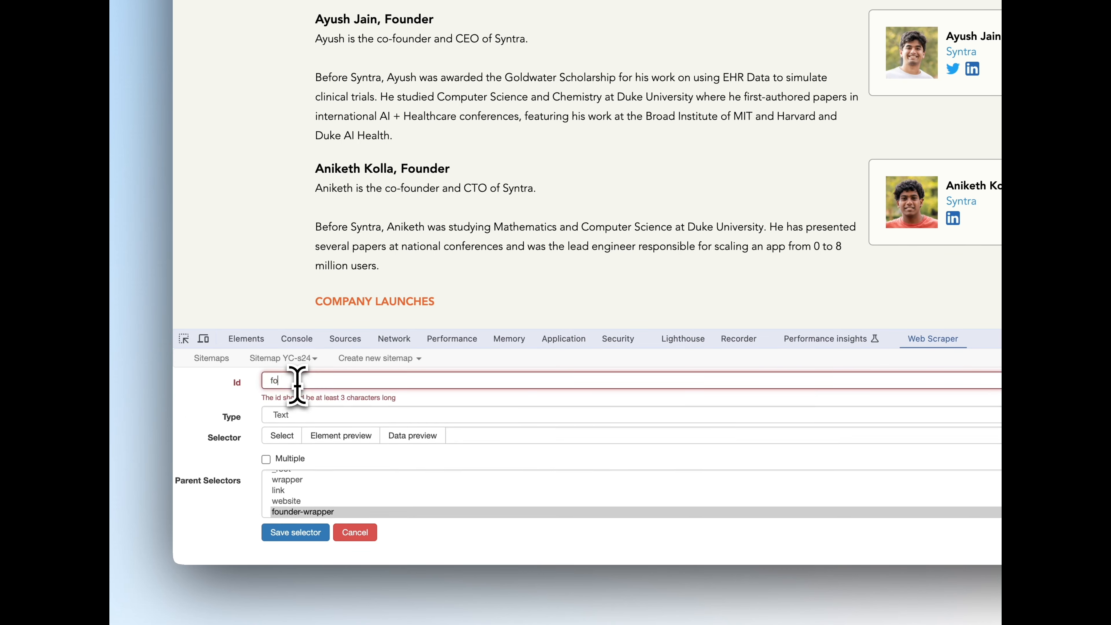
pyautogui.write('under-name')
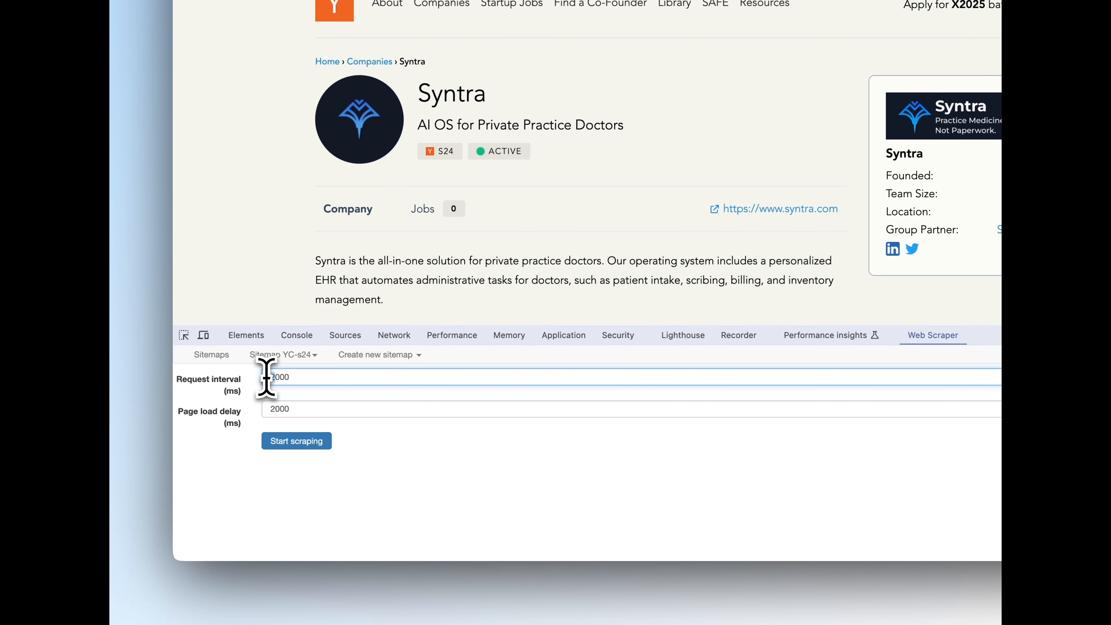
# Set both the request interval and the page load delay to 3000 ms, and start scraping the YC-s24 sitemap.
pyautogui.press('BackSpace')
pyautogui.write('3')
pyautogui.click(274, 409)
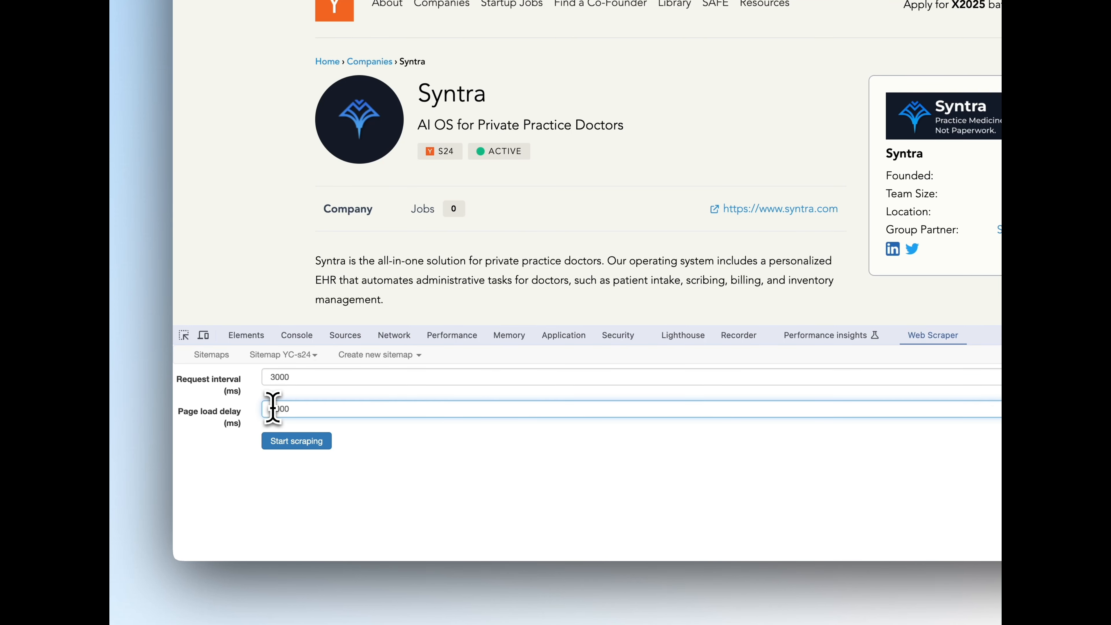
pyautogui.press('BackSpace')
pyautogui.write('3')
pyautogui.click(415, 479)
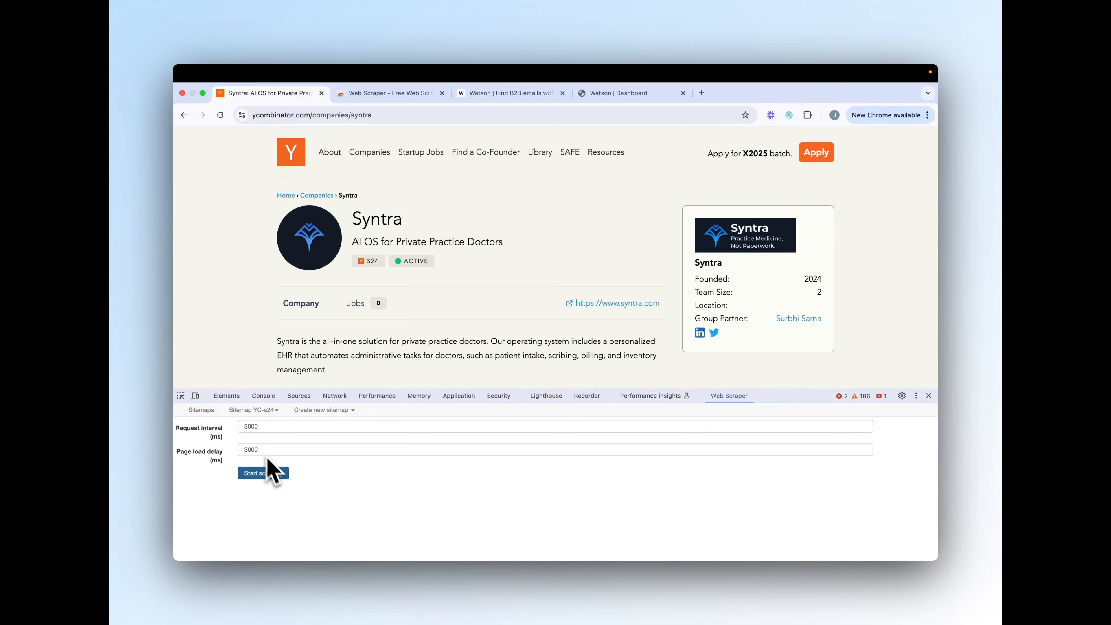
pyautogui.click(263, 473)
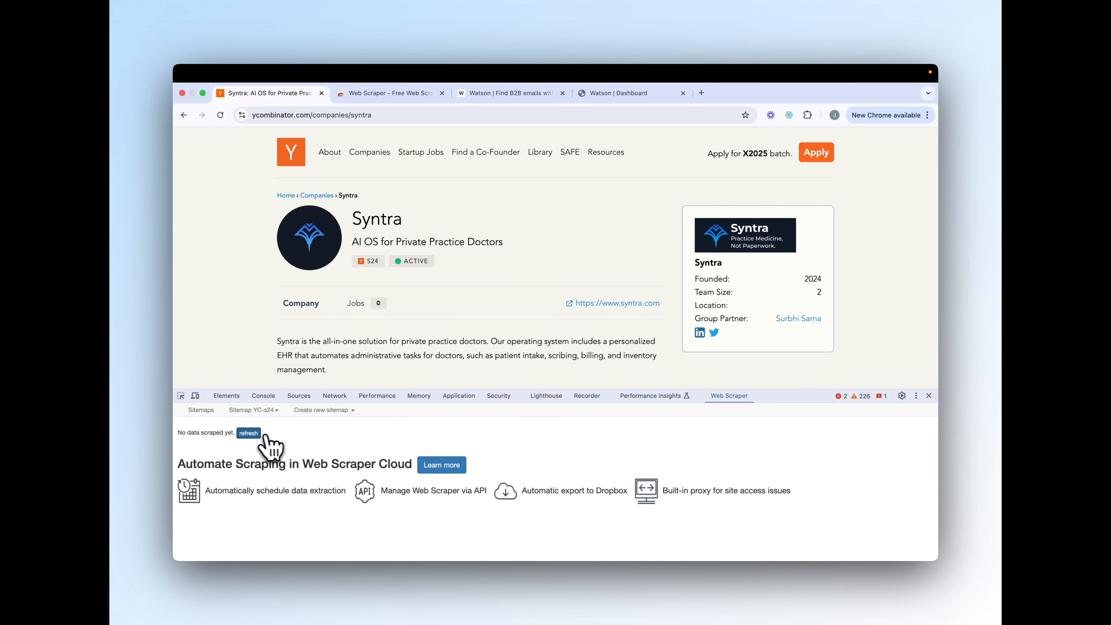
# Refresh the scraped data and look through the resulting rows of companies, websites and founder names.
pyautogui.click(255, 434)
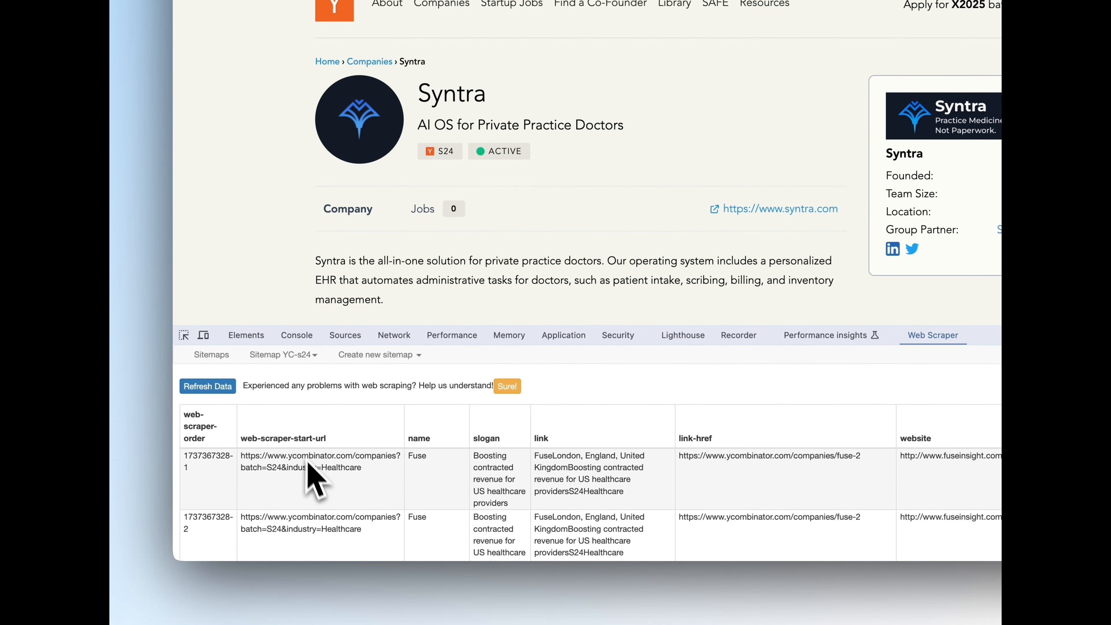
pyautogui.scroll(-3, 313, 477)
pyautogui.scroll(-1, 311, 473)
pyautogui.hscroll(1, 311, 472)
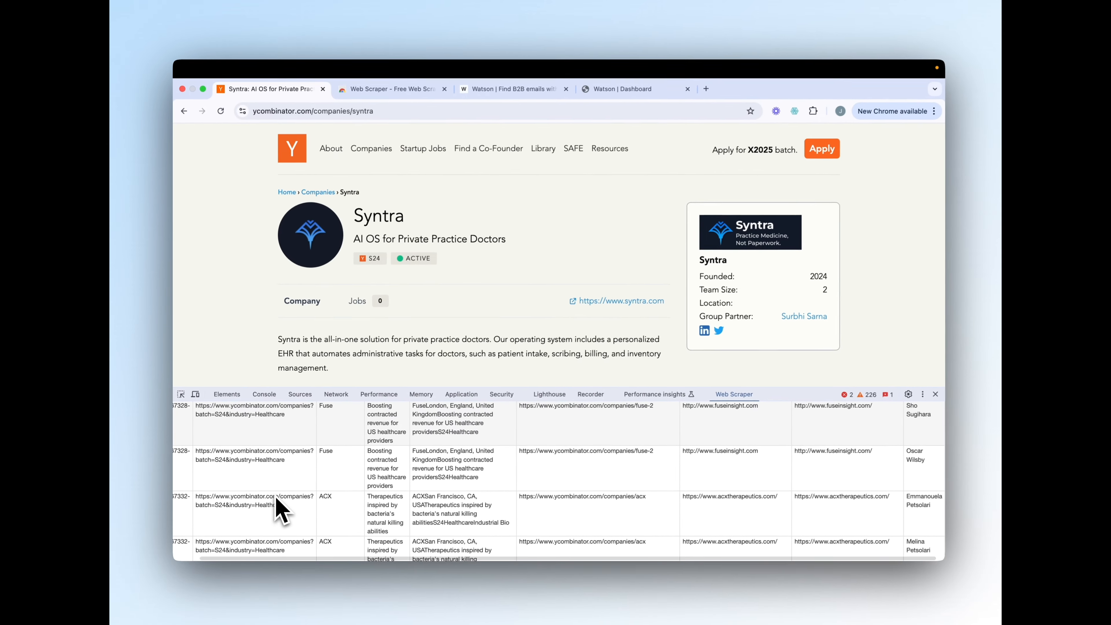
pyautogui.scroll(-15, 274, 496)
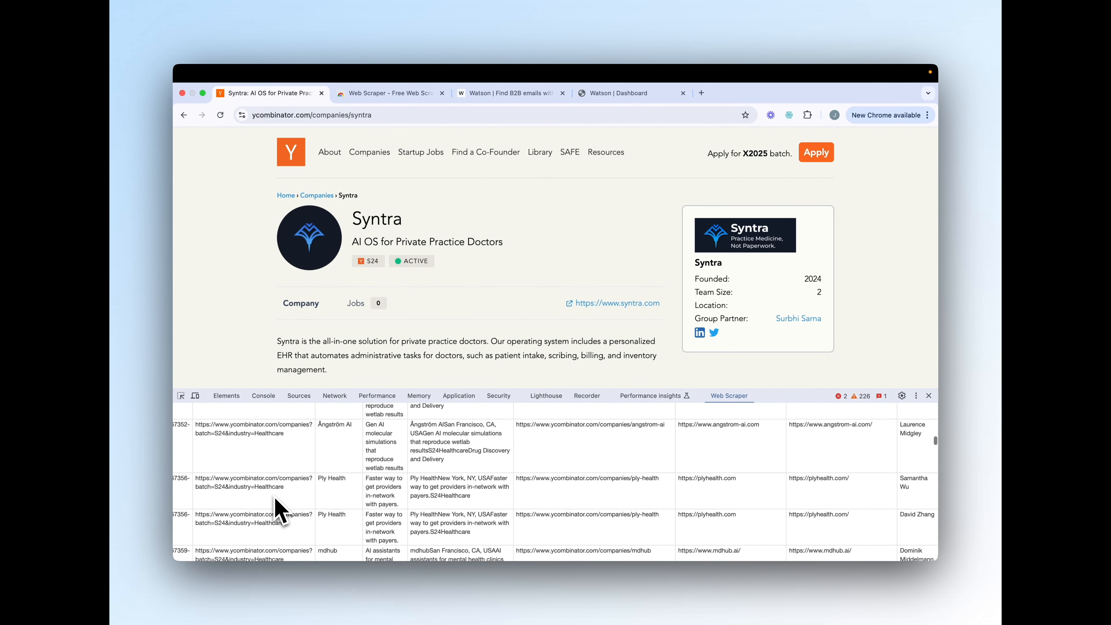
pyautogui.scroll(17, 275, 497)
# Export the YC-s24 sitemap's scraped data as a CSV file.
pyautogui.click(226, 410)
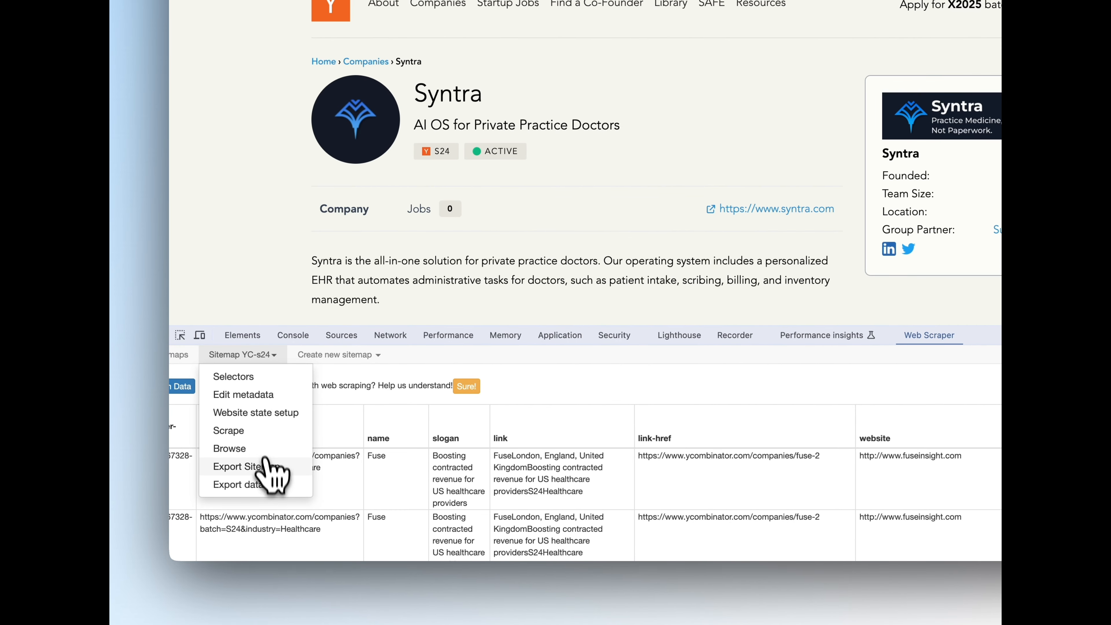
pyautogui.click(272, 485)
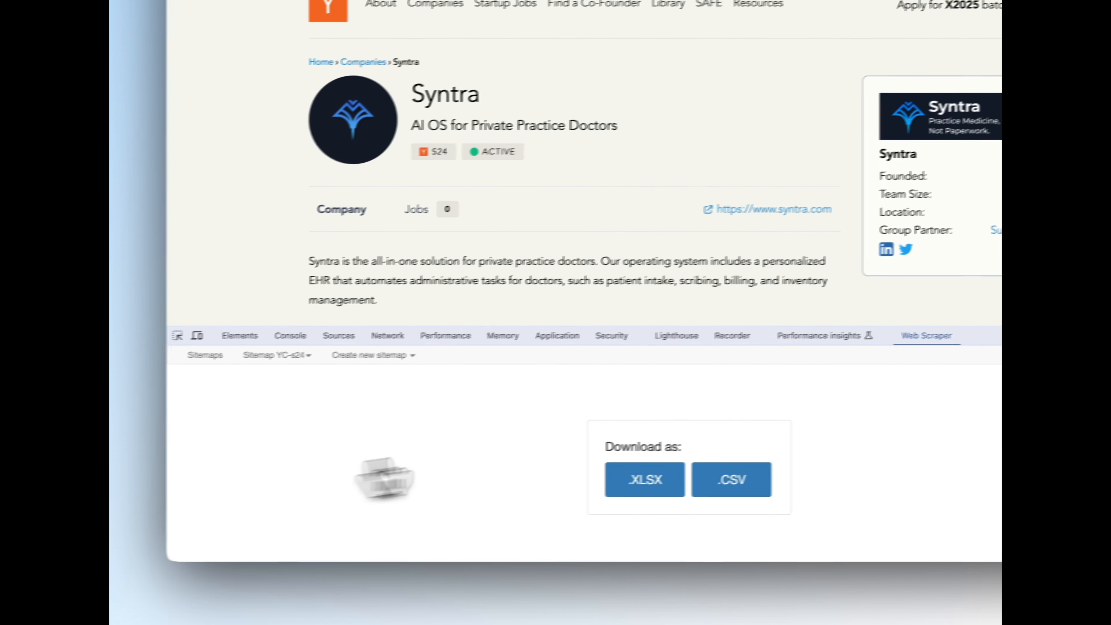
pyautogui.click(630, 508)
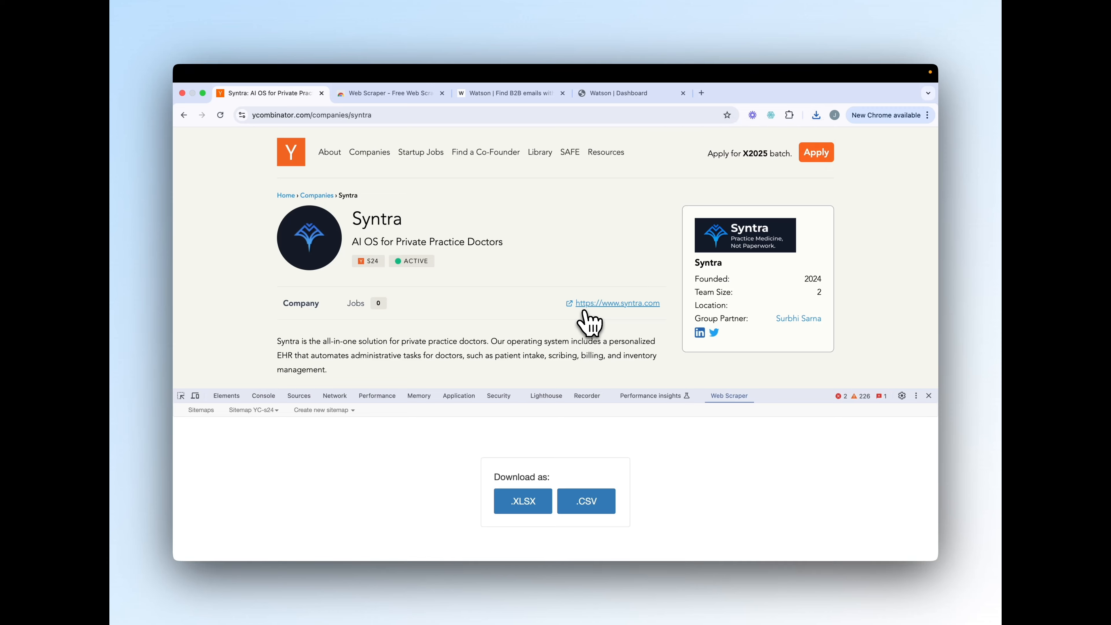
# Create a blank Google Sheets spreadsheet in a new browser tab and dismiss the pre-built tables suggestions.
pyautogui.click(701, 93)
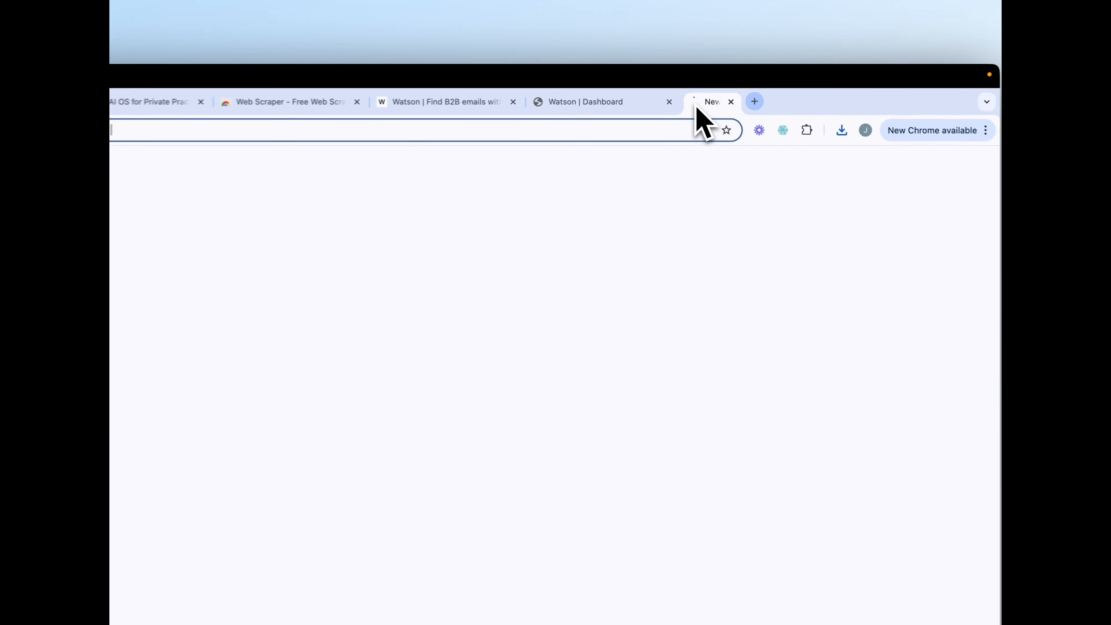
pyautogui.write('she')
pyautogui.press('Return')
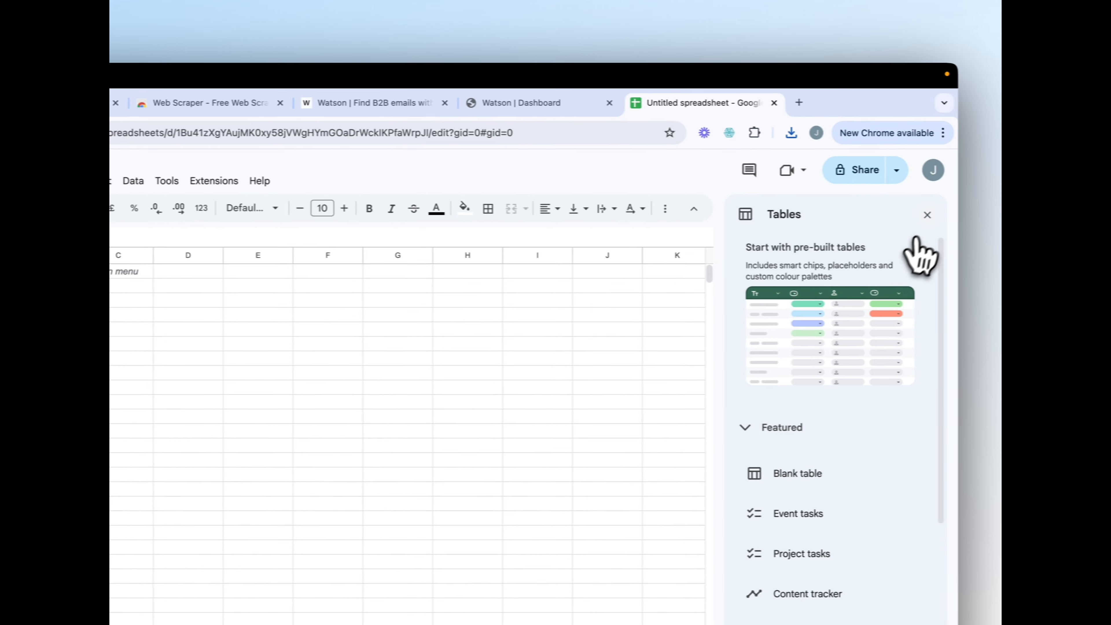
pyautogui.click(927, 215)
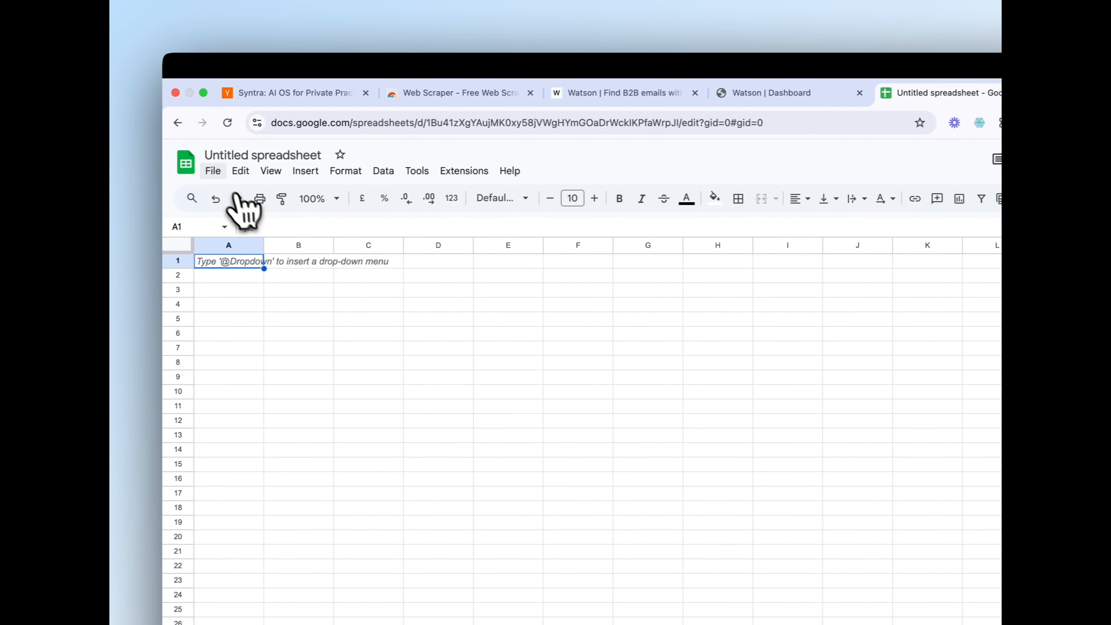
# Import the downloaded YC-s24.csv into the spreadsheet, replacing its contents and detecting the separator automatically.
pyautogui.click(0, 180)
pyautogui.click(248, 239)
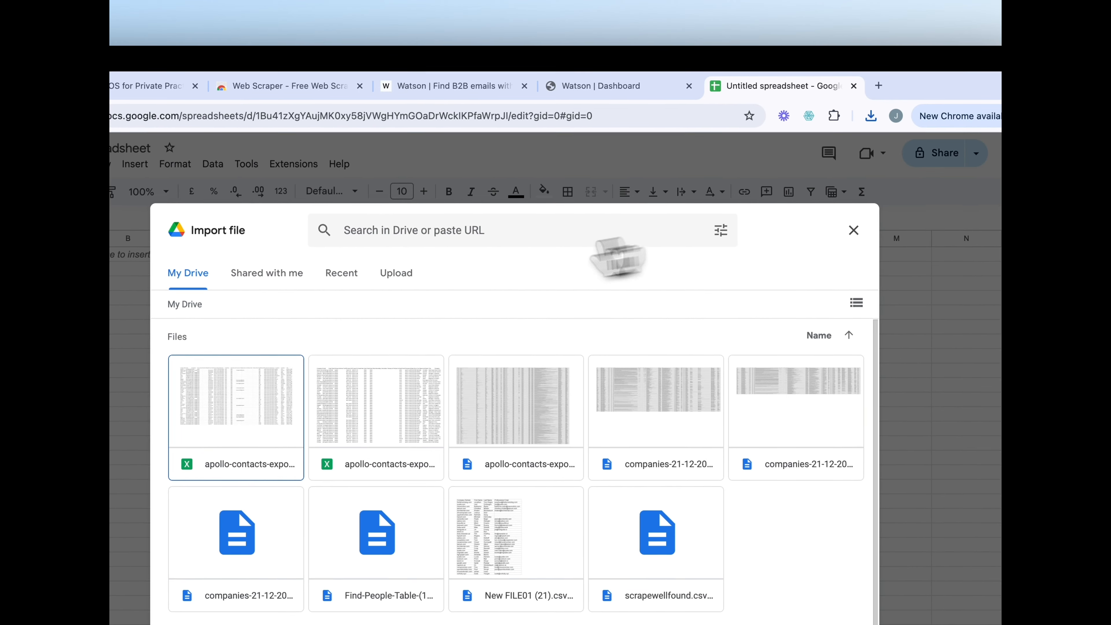
pyautogui.click(577, 279)
pyautogui.click(874, 117)
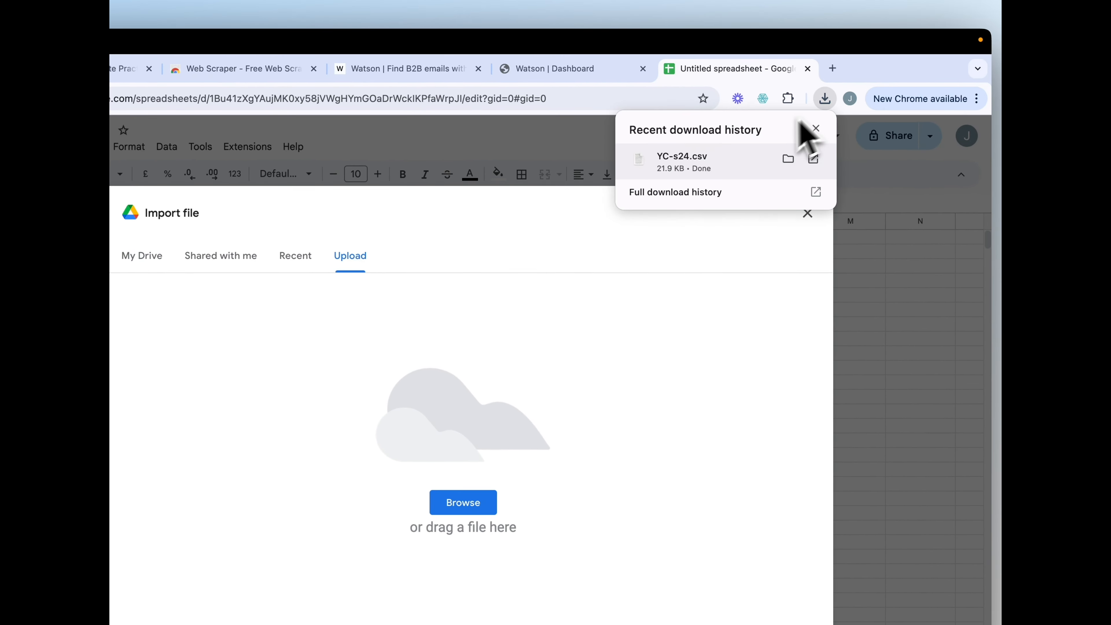
pyautogui.moveTo(733, 161); pyautogui.dragTo(498, 431)
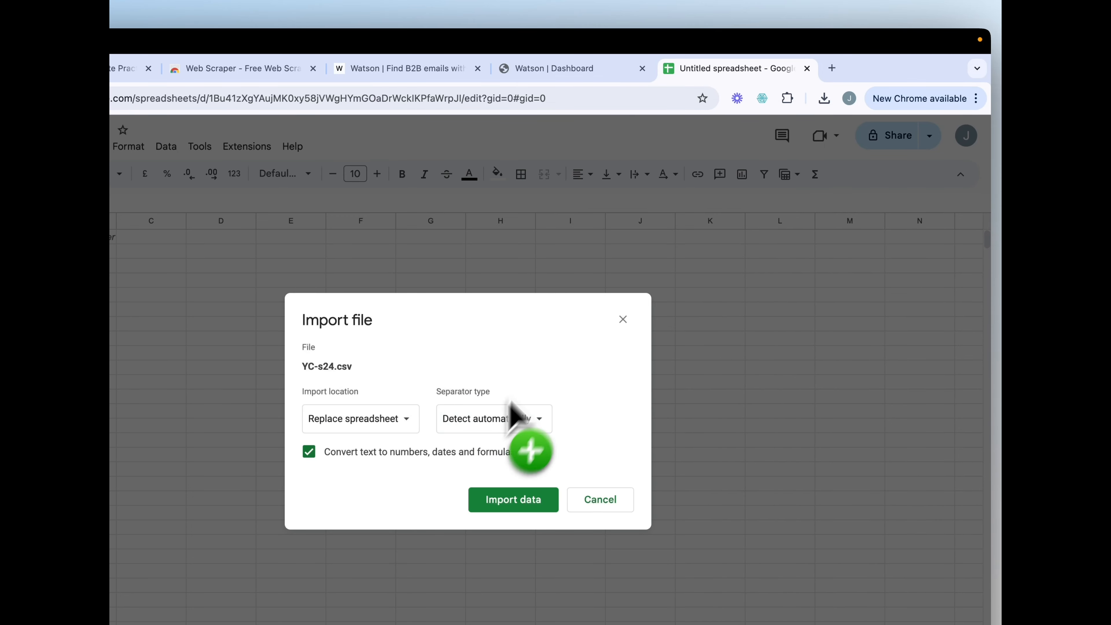
pyautogui.click(640, 440)
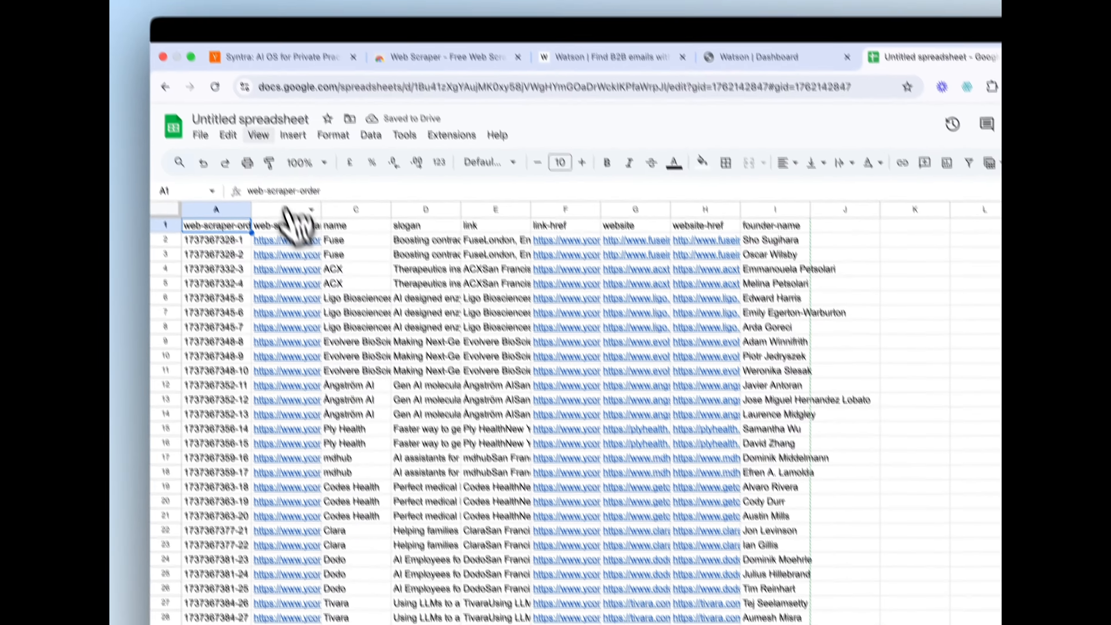
# Rename the spreadsheet as YC S24 healthcare.
pyautogui.click(264, 120)
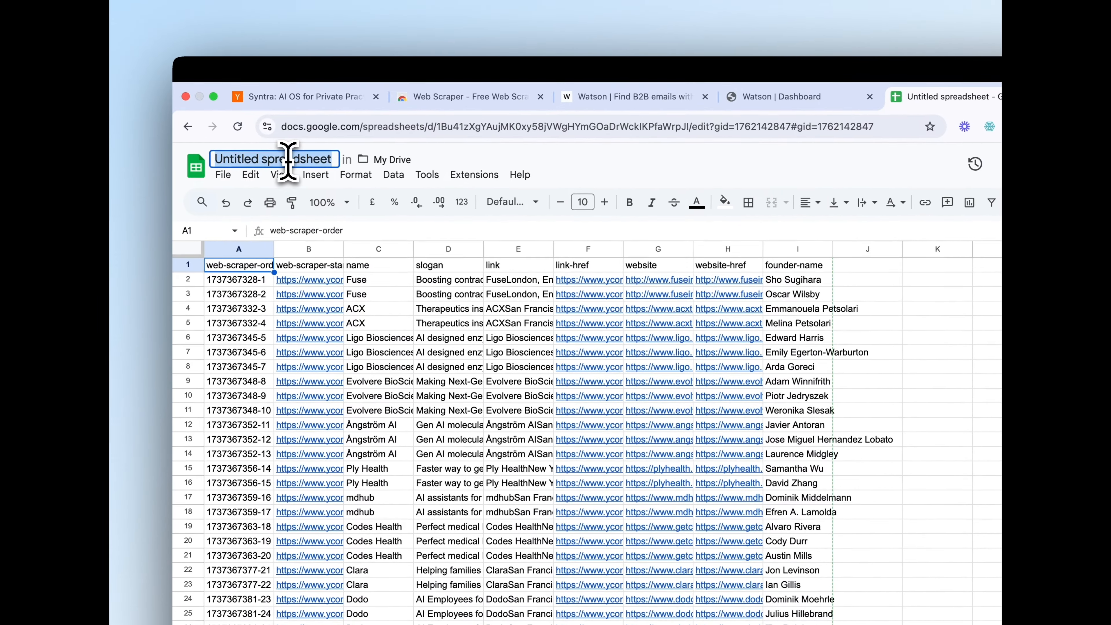
pyautogui.write('YC S24 healthcare')
pyautogui.click(867, 439)
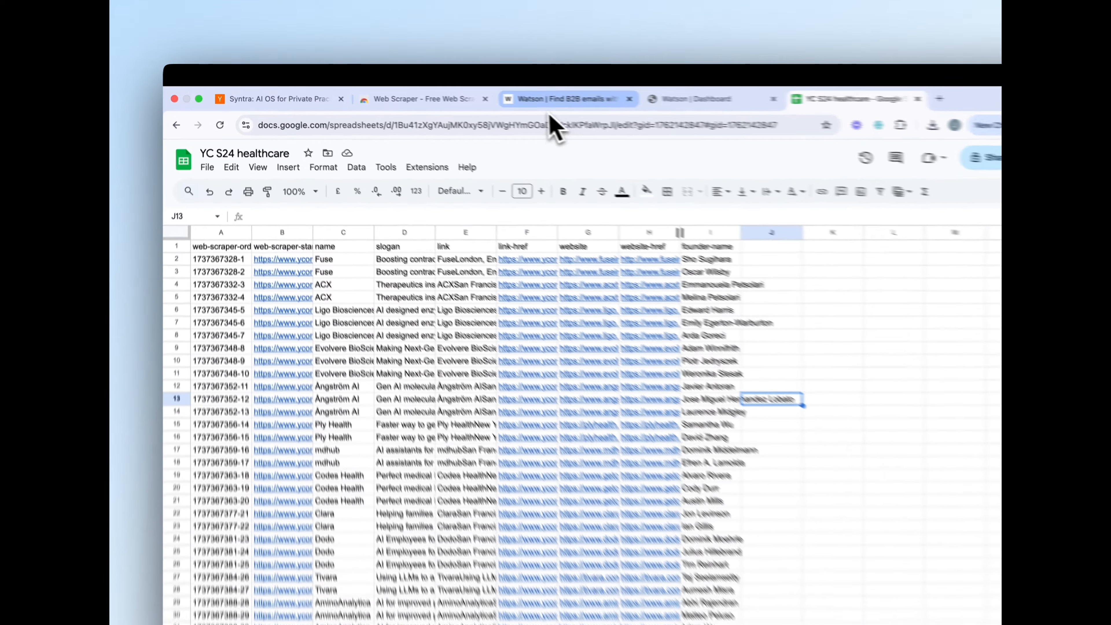
# Switch to the Watson home page and examine its email enrichment description and sample lead list.
pyautogui.click(494, 92)
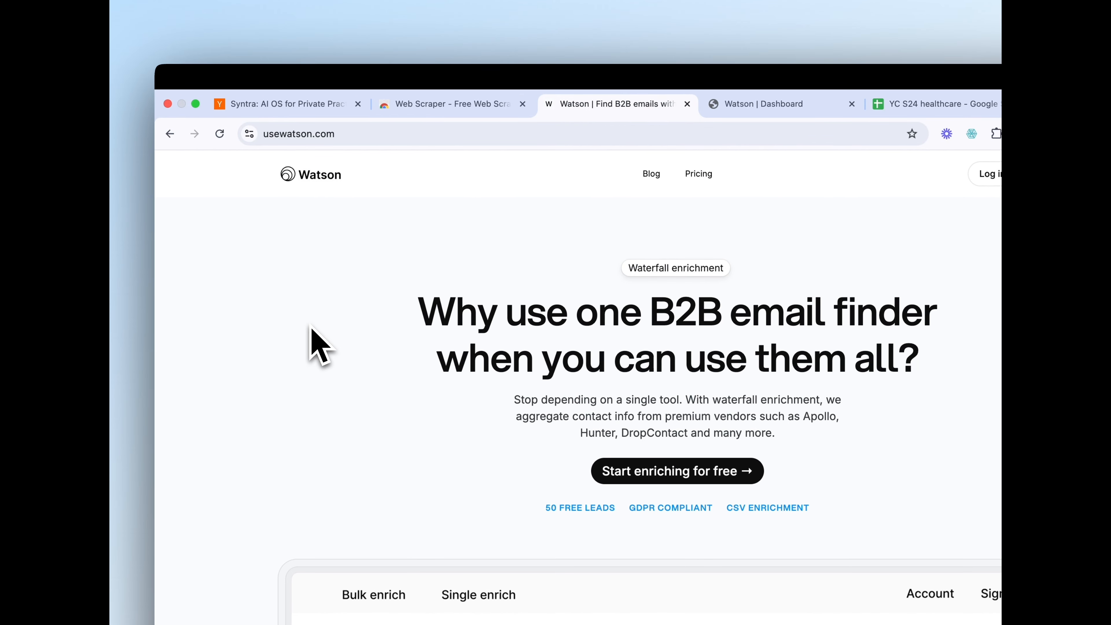
pyautogui.scroll(-2, 310, 328)
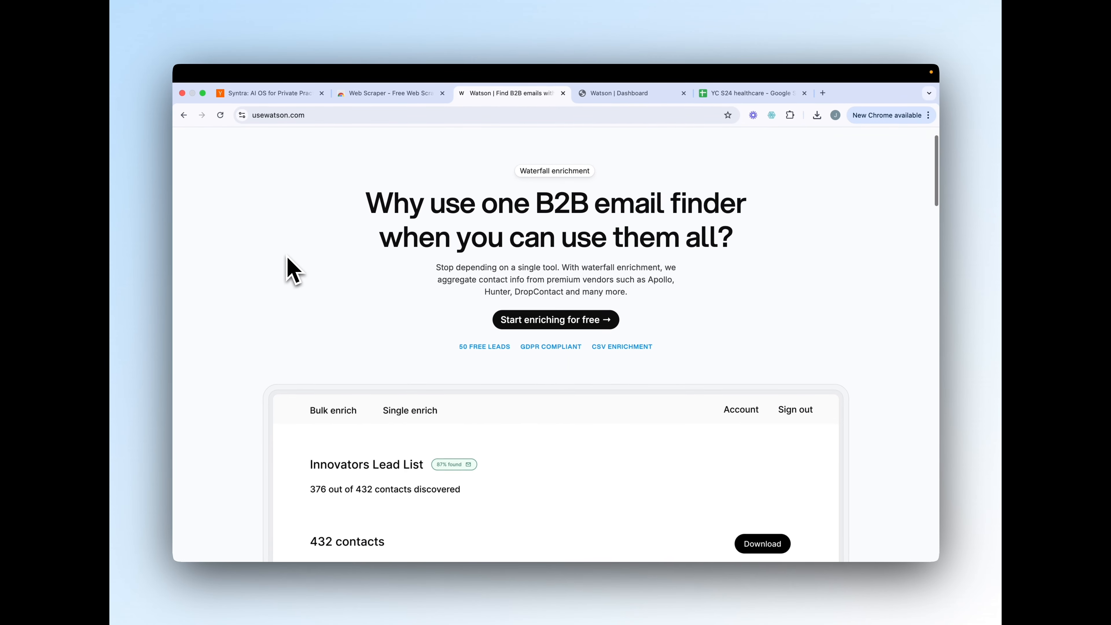
pyautogui.scroll(2, 292, 269)
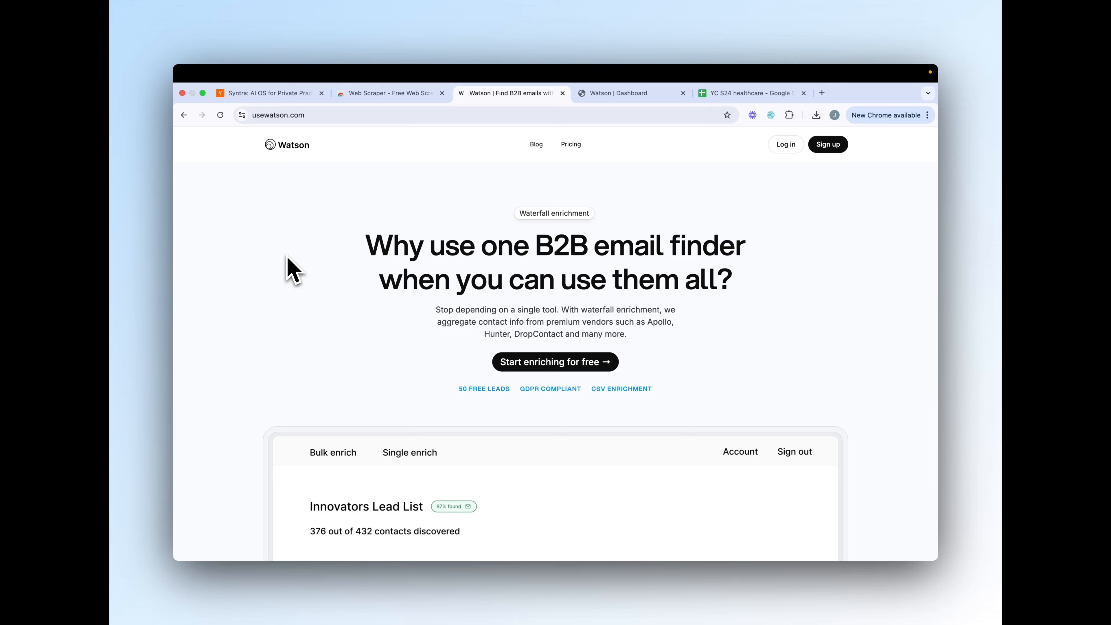
pyautogui.scroll(-10, 292, 270)
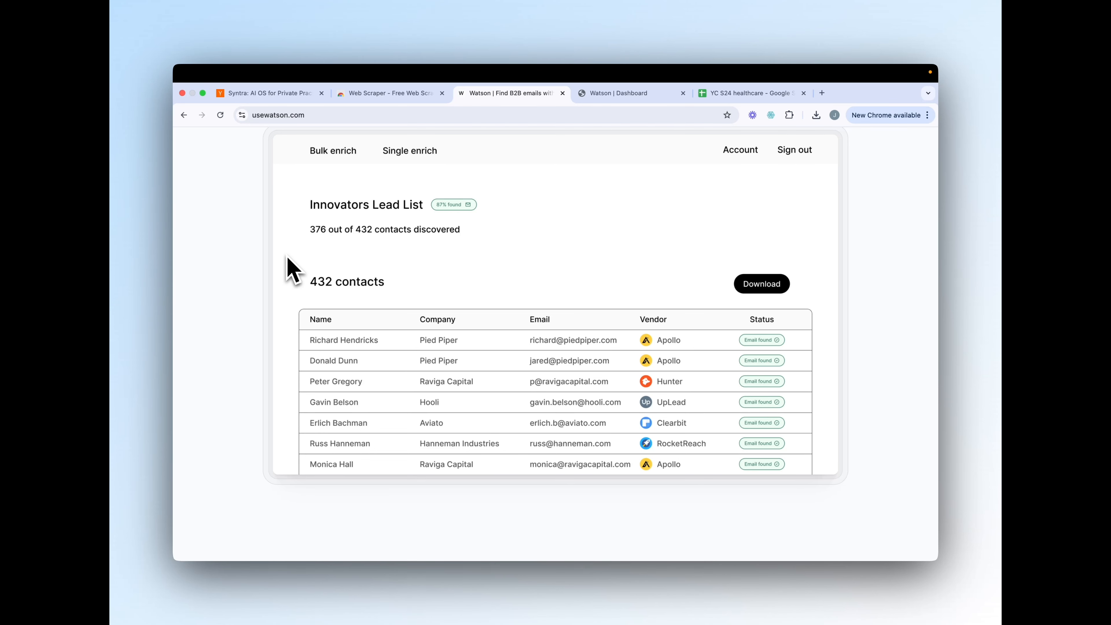
pyautogui.scroll(3, 288, 259)
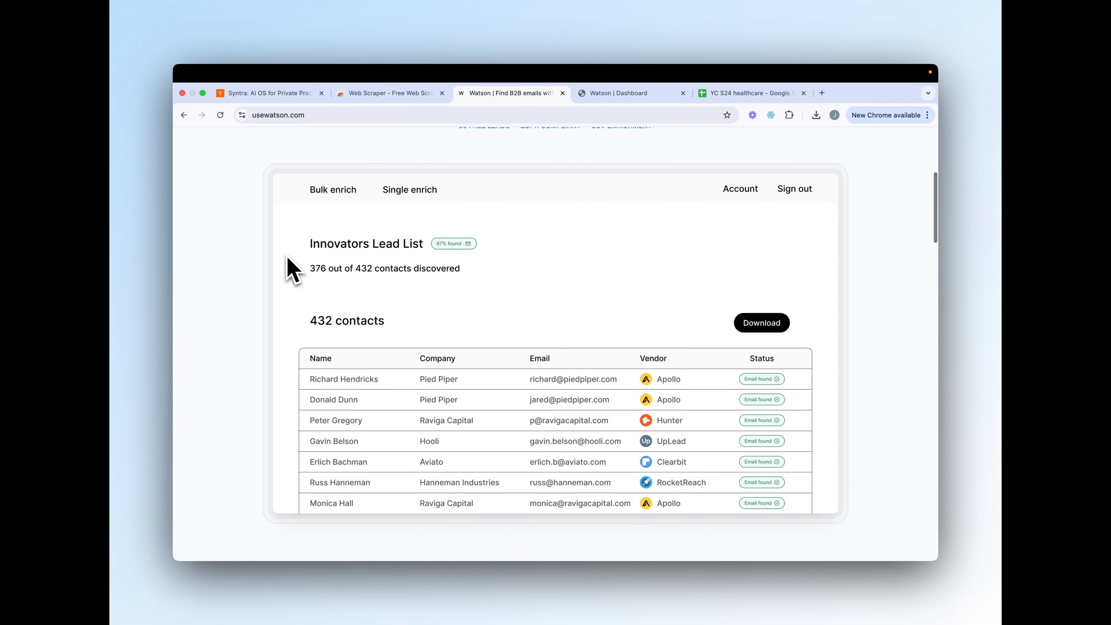
pyautogui.scroll(3, 287, 259)
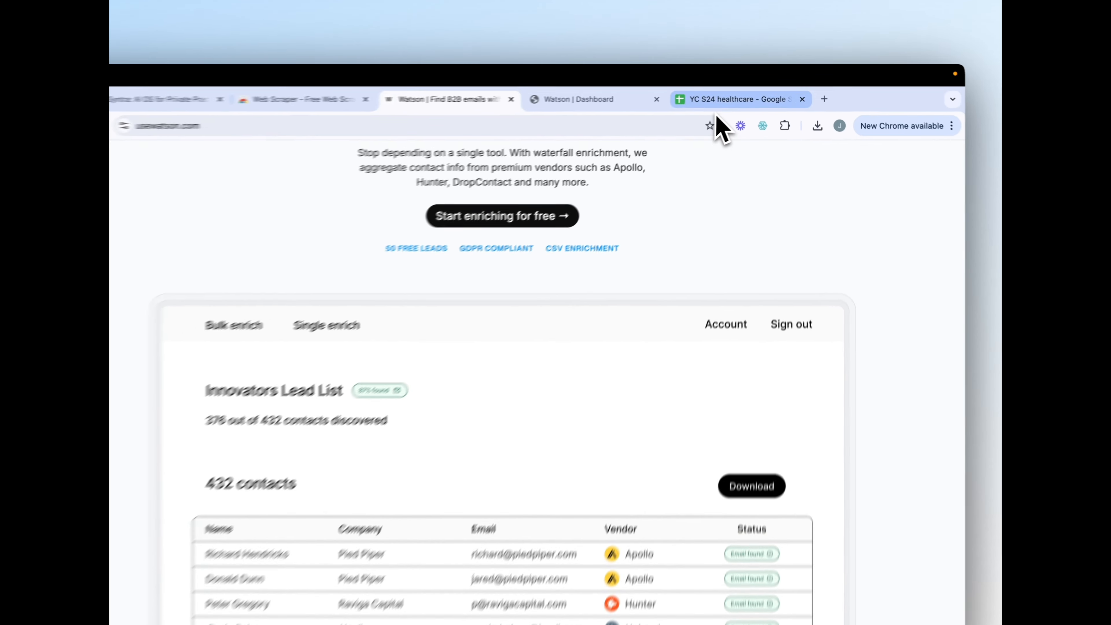
# Check the founder-name column in the YC S24 healthcare spreadsheet, and return to the Watson home page for another look.
pyautogui.click(733, 93)
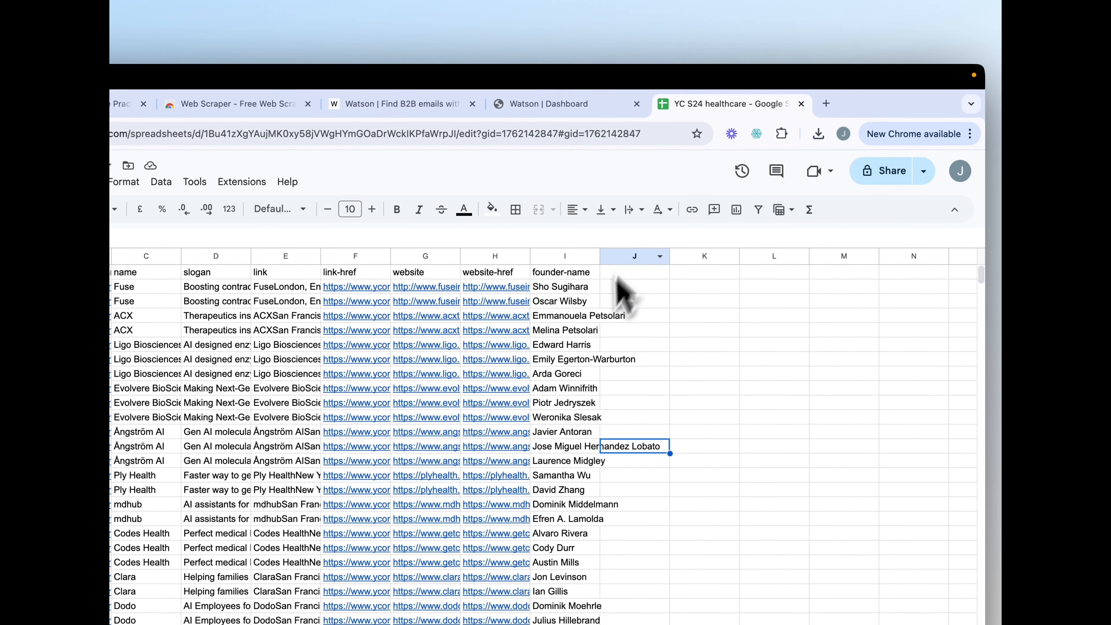
pyautogui.click(578, 307)
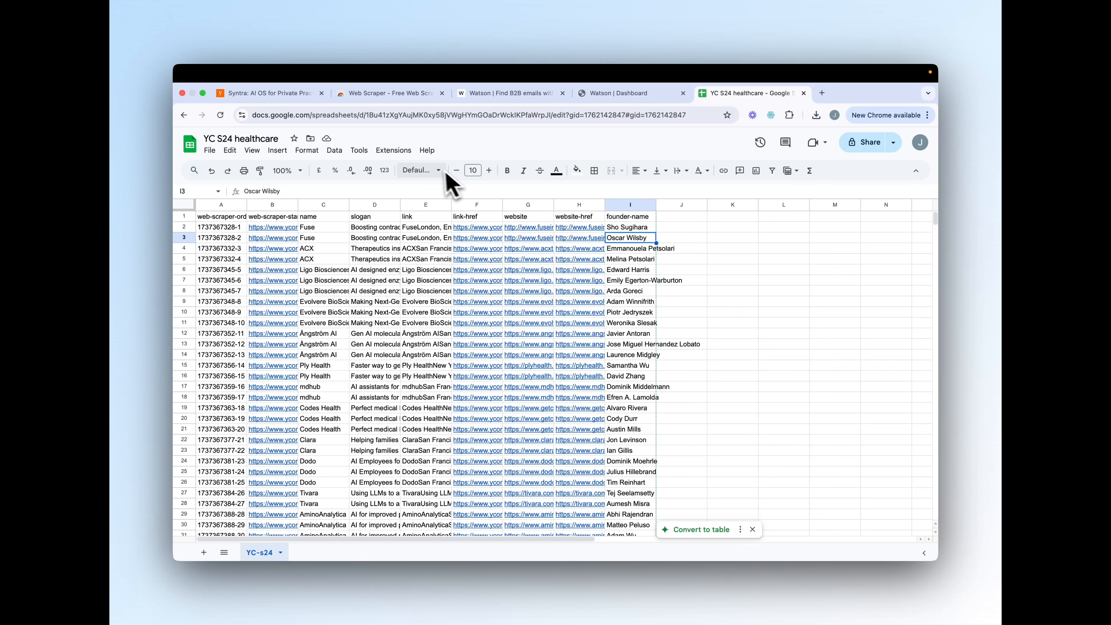
pyautogui.moveTo(508, 312)
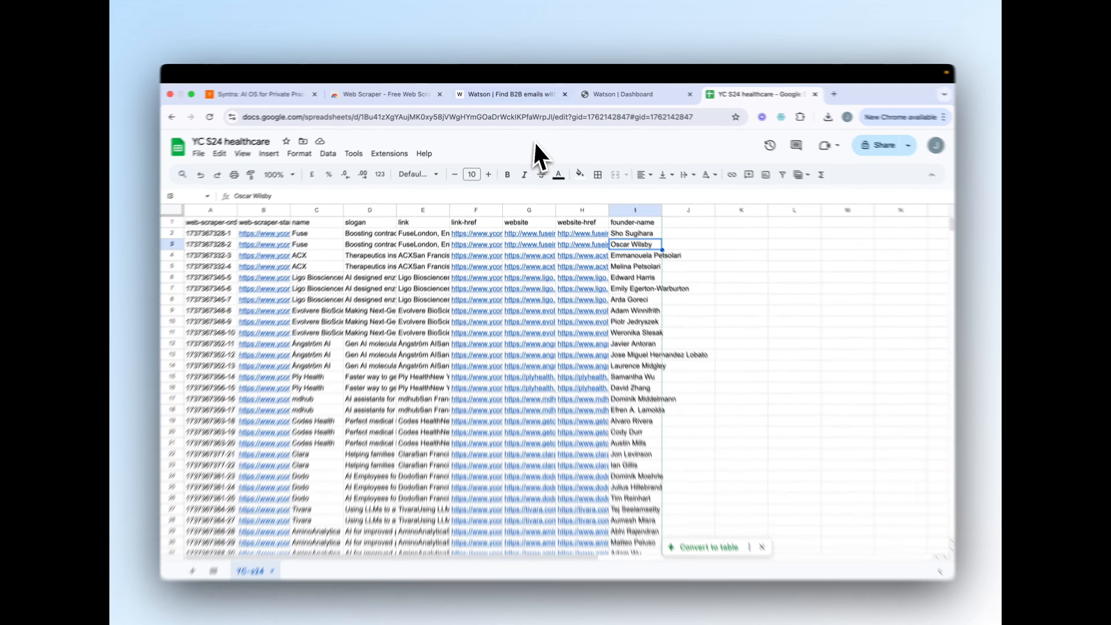
pyautogui.click(503, 93)
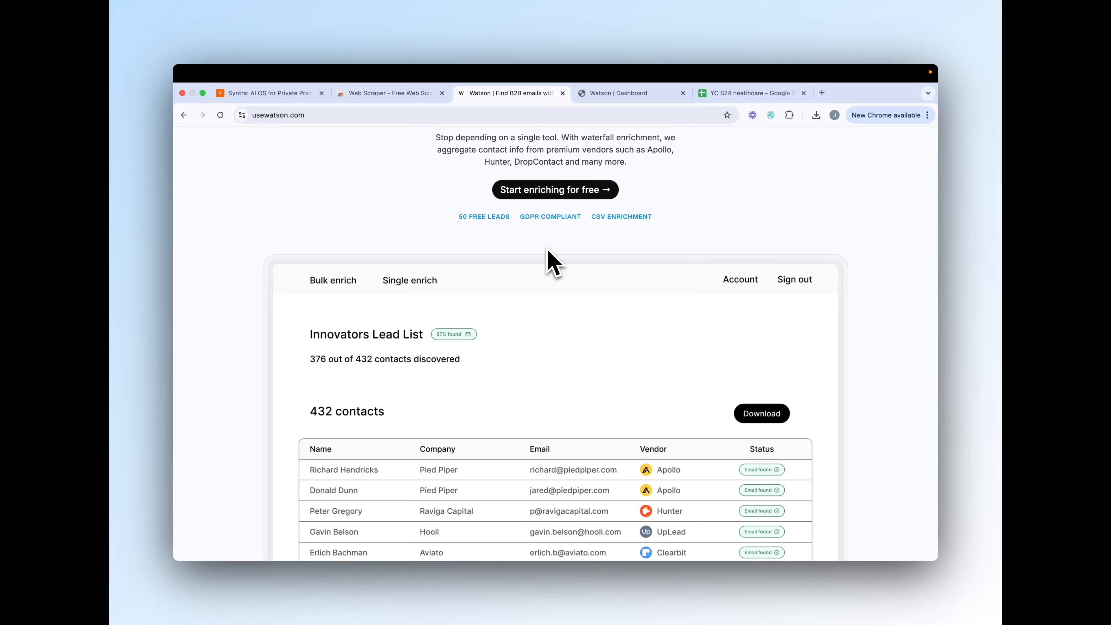
pyautogui.scroll(-6, 552, 262)
pyautogui.scroll(10, 552, 263)
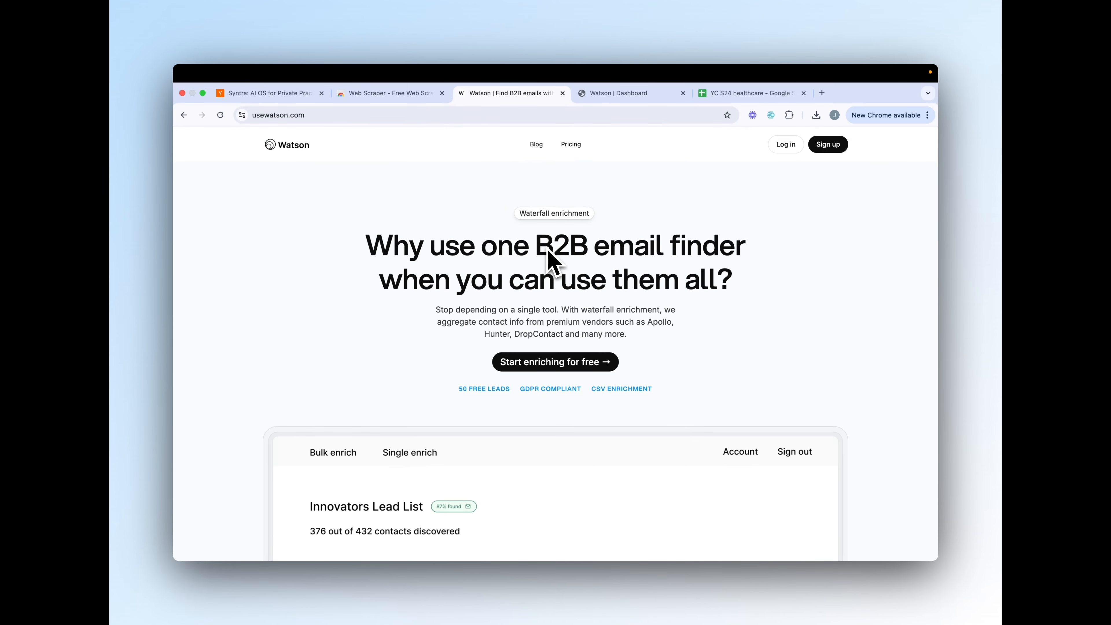
# Switch to the Watson dashboard, review the contact fields required for enrichment, and open the example template.
pyautogui.click(610, 97)
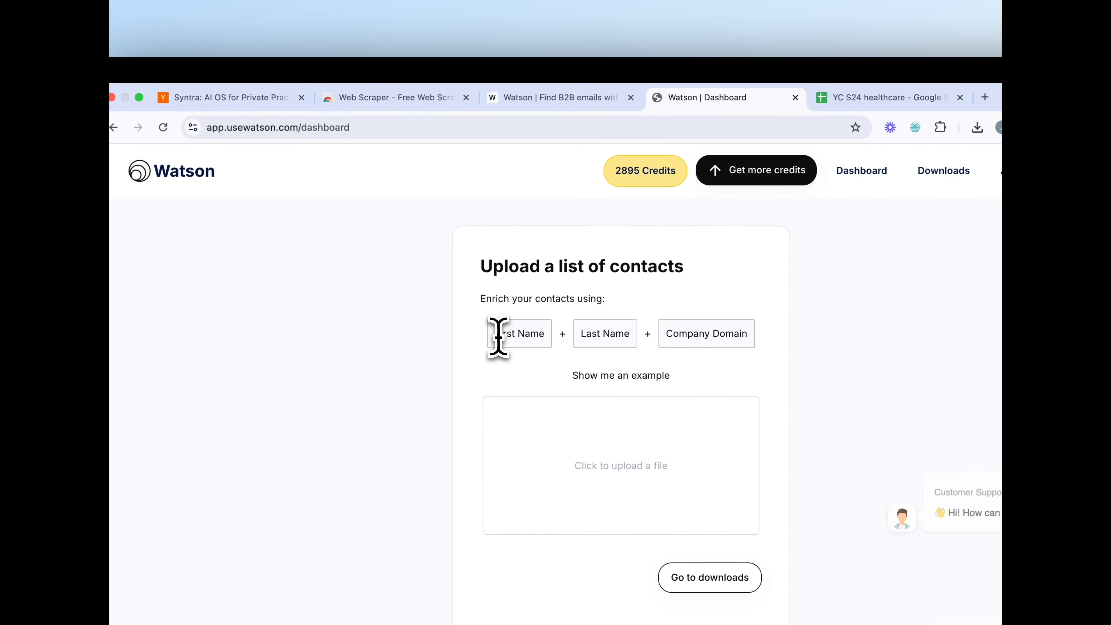
pyautogui.moveTo(495, 335); pyautogui.dragTo(539, 337)
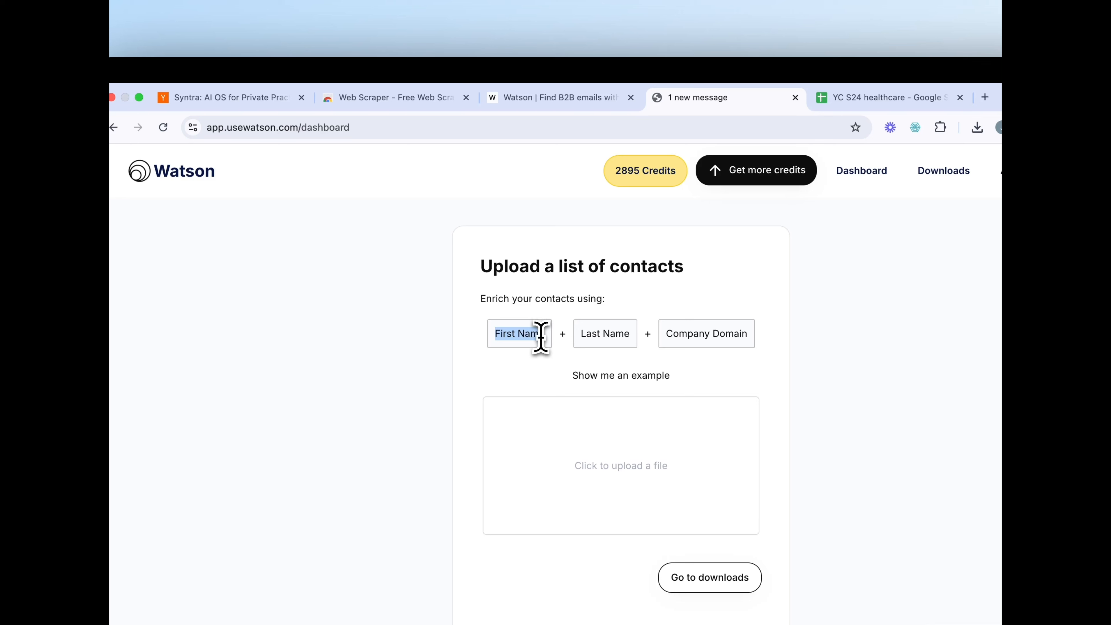
pyautogui.click(678, 335)
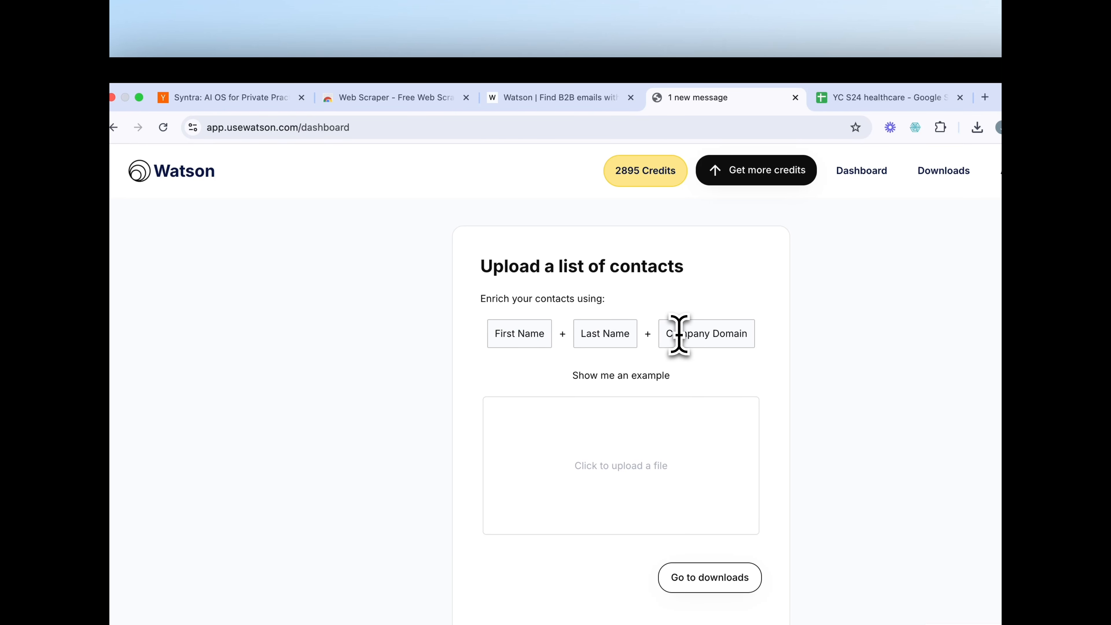
pyautogui.click(630, 375)
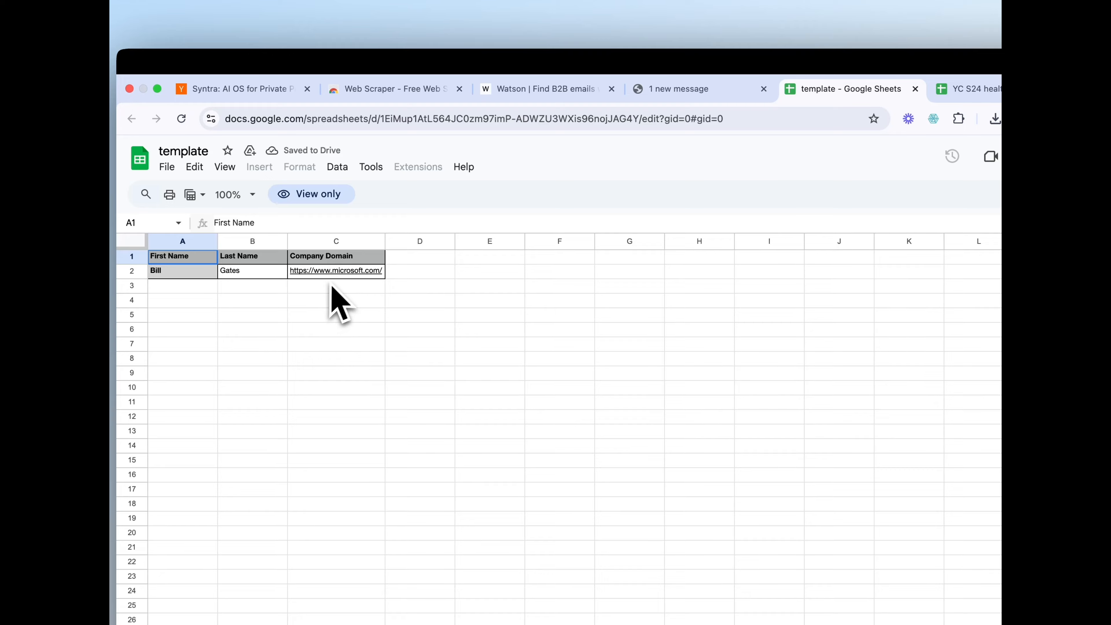
# Copy the template's header and example rows into a new sheet of the YC S24 healthcare spreadsheet.
pyautogui.press('super+a')
pyautogui.press('super+c')
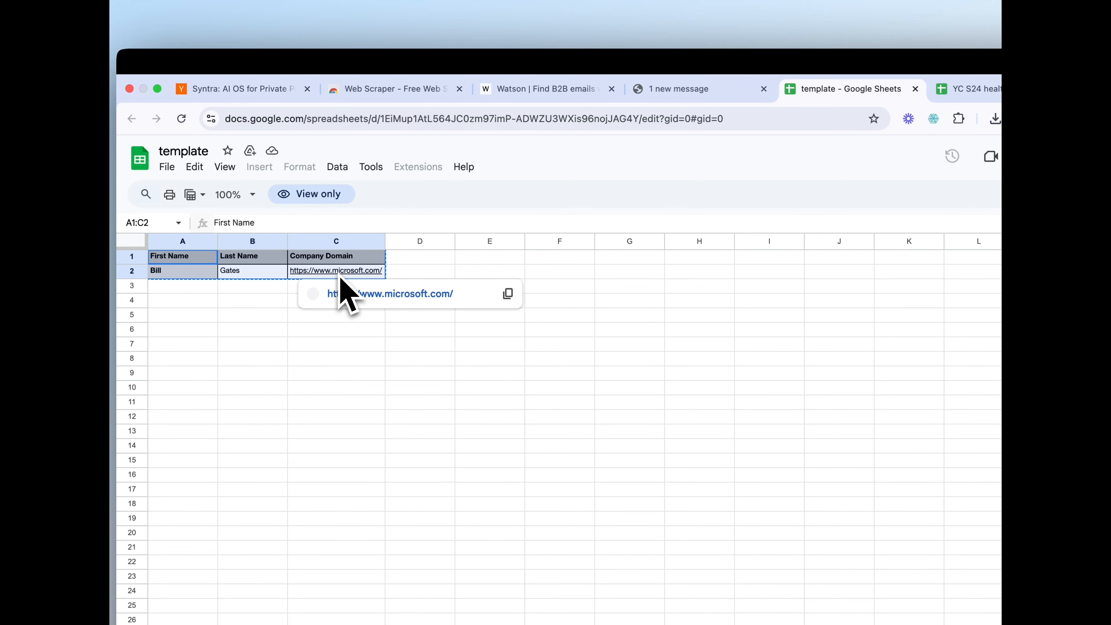
pyautogui.click(966, 89)
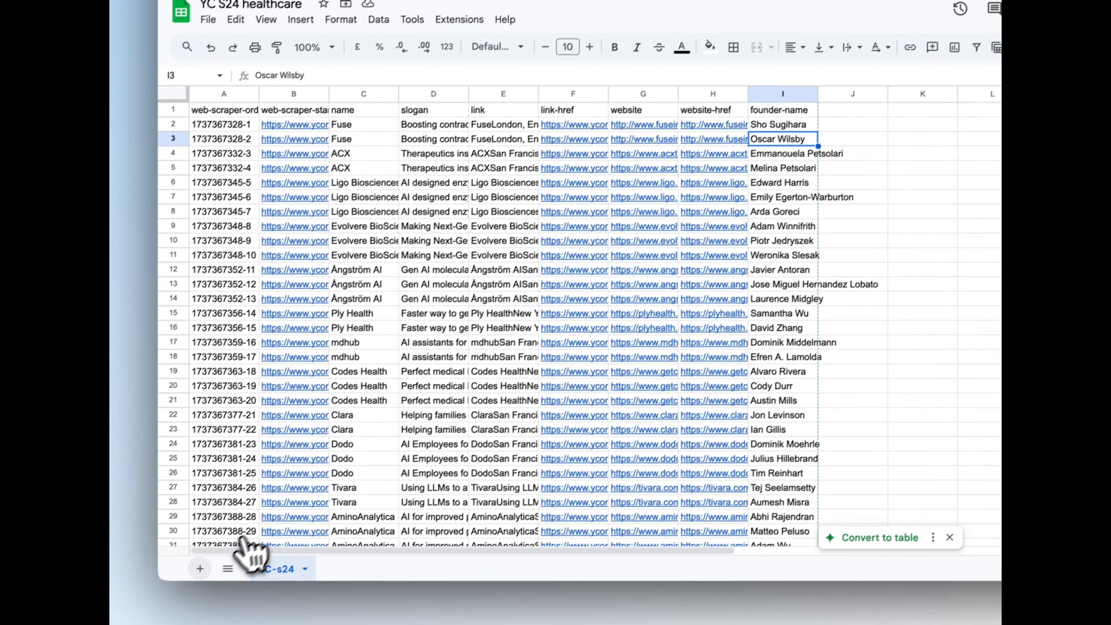
pyautogui.click(200, 568)
pyautogui.press('super+v')
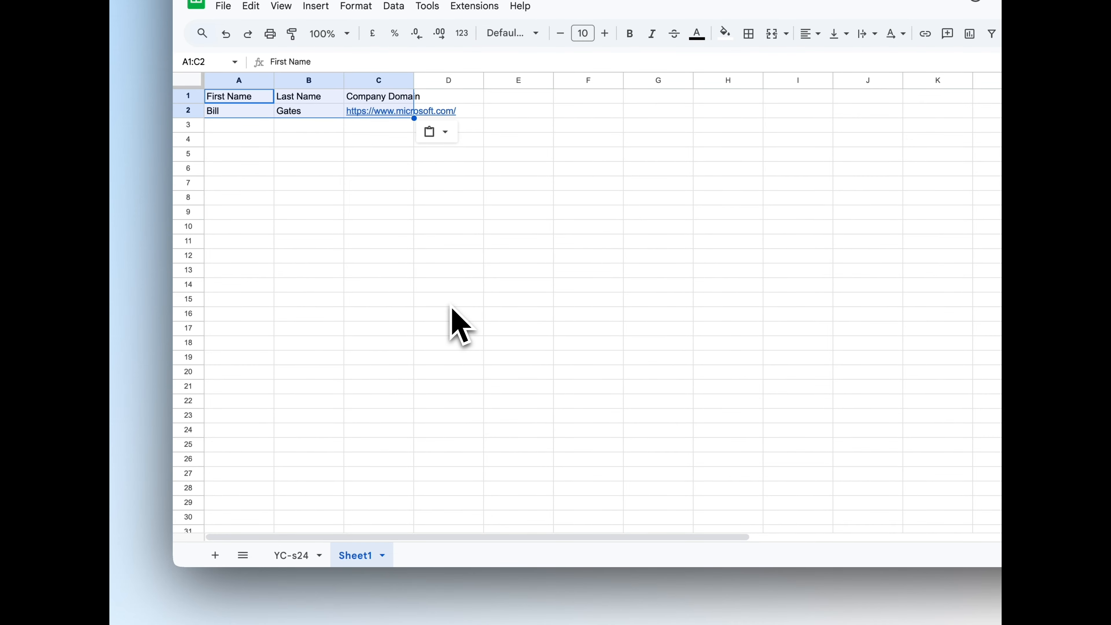
pyautogui.click(452, 308)
# Copy the website addresses G2:G59 from the YC-s24 sheet into the Company Domain column of Sheet1, starting at C2.
pyautogui.click(293, 557)
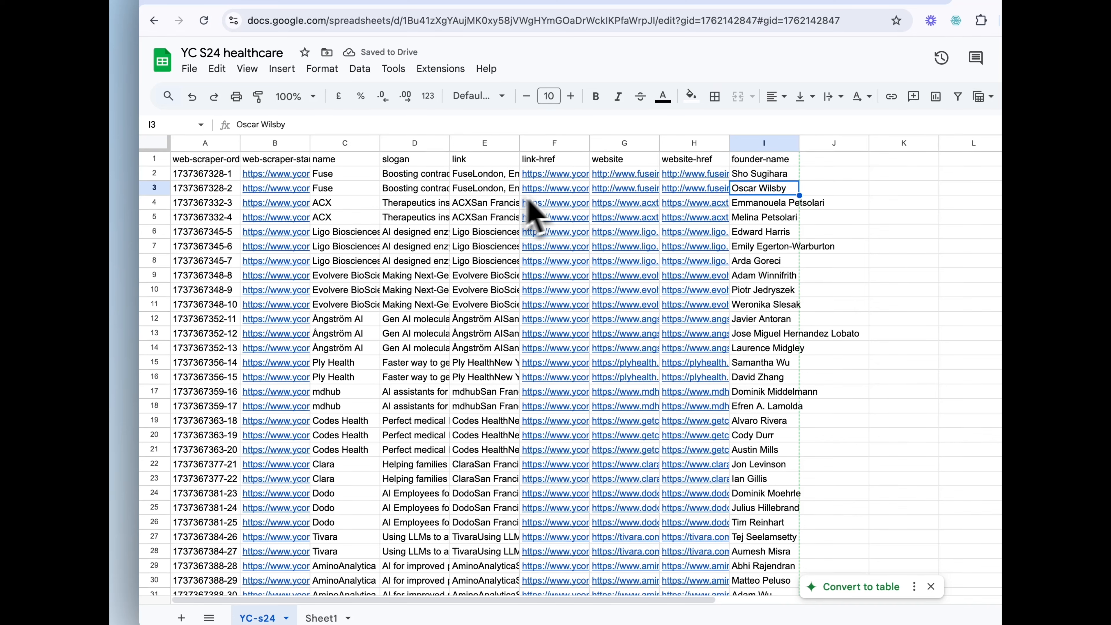
pyautogui.click(621, 160)
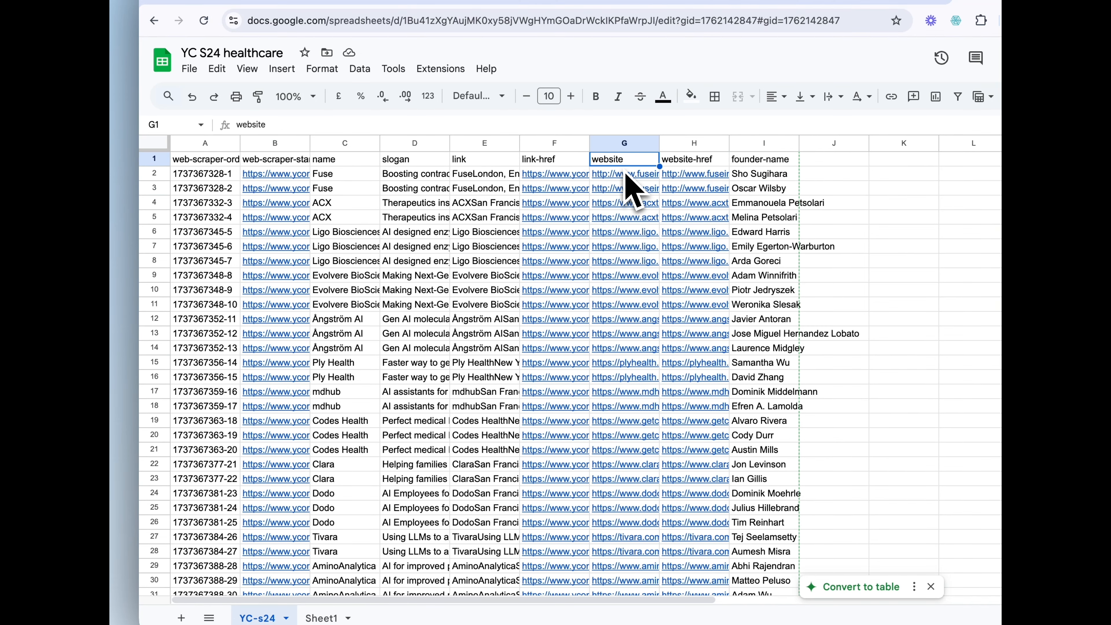
pyautogui.click(624, 174)
pyautogui.hotkey('ctrl', 'shift', 'Down')
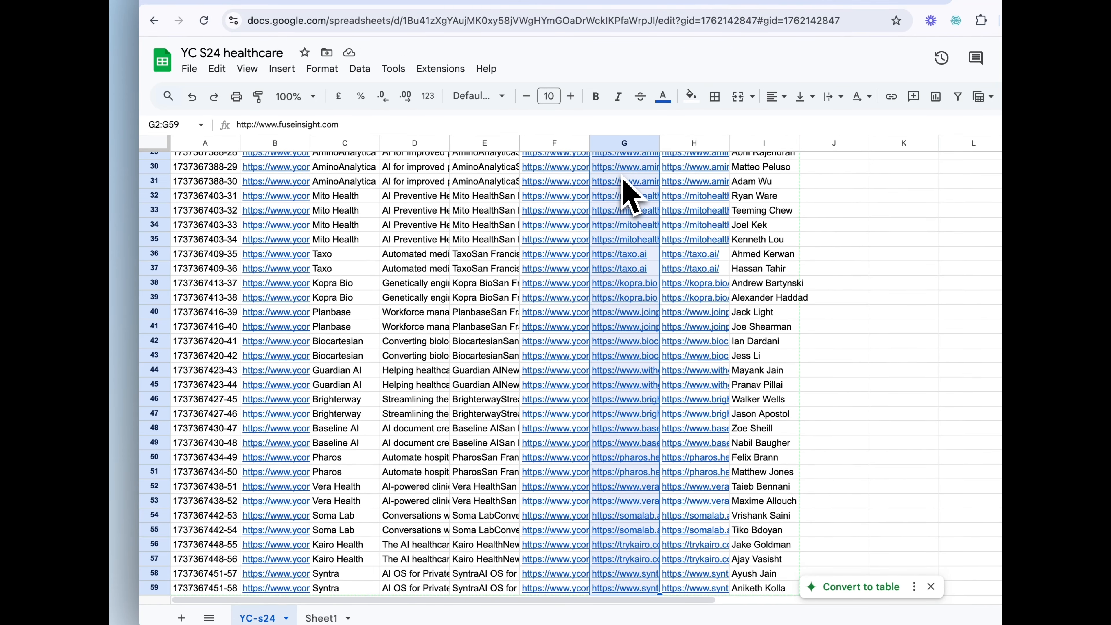
pyautogui.hotkey('ctrl', 'c')
pyautogui.click(327, 618)
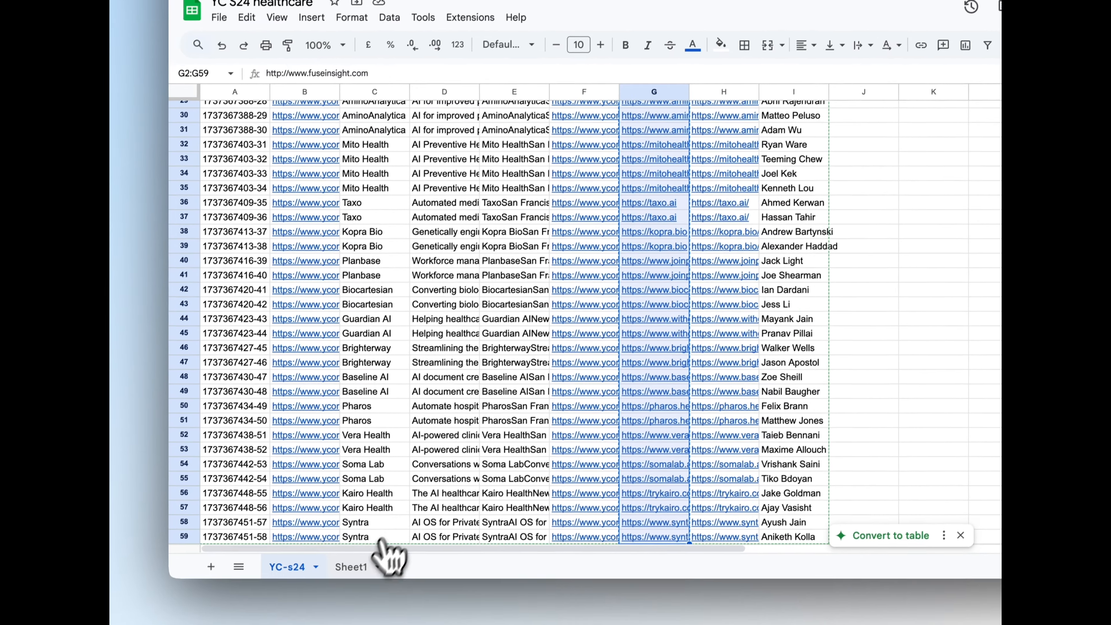
pyautogui.click(385, 158)
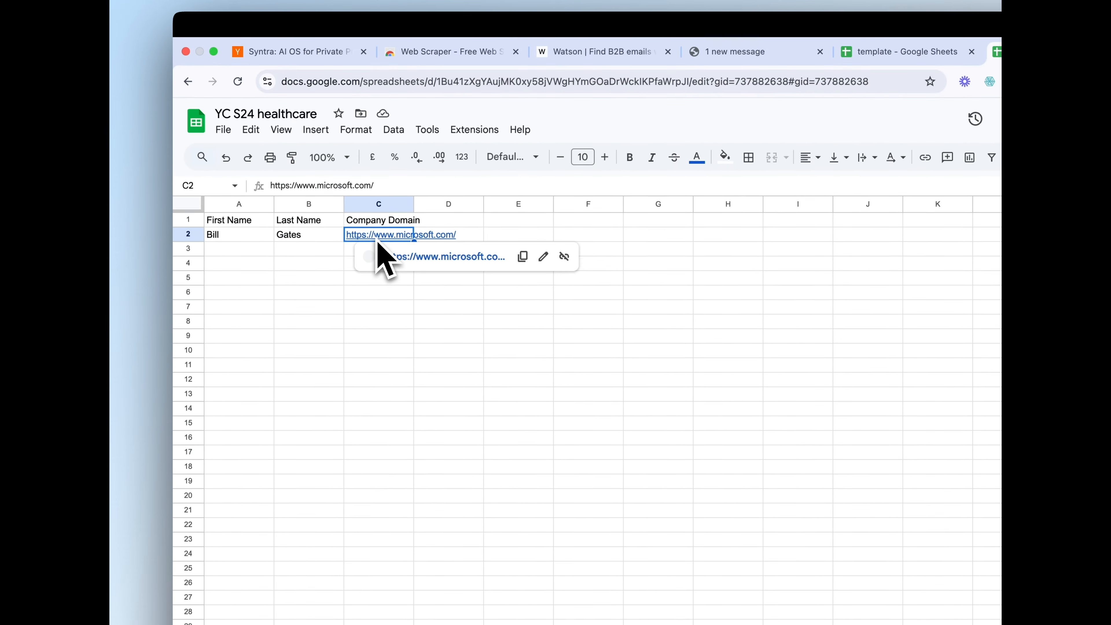
pyautogui.hotkey('ctrl', 'v')
# Clear the example first and last names in A2:B2 of Sheet1, and return to the YC-s24 sheet.
pyautogui.moveTo(258, 236); pyautogui.dragTo(280, 237)
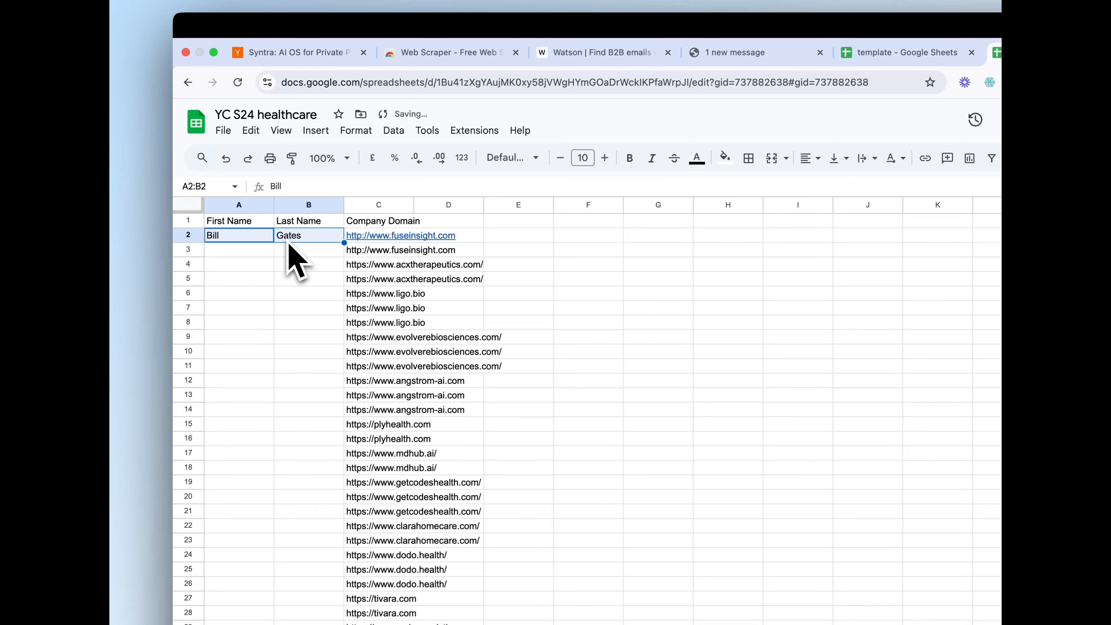
pyautogui.press('Delete')
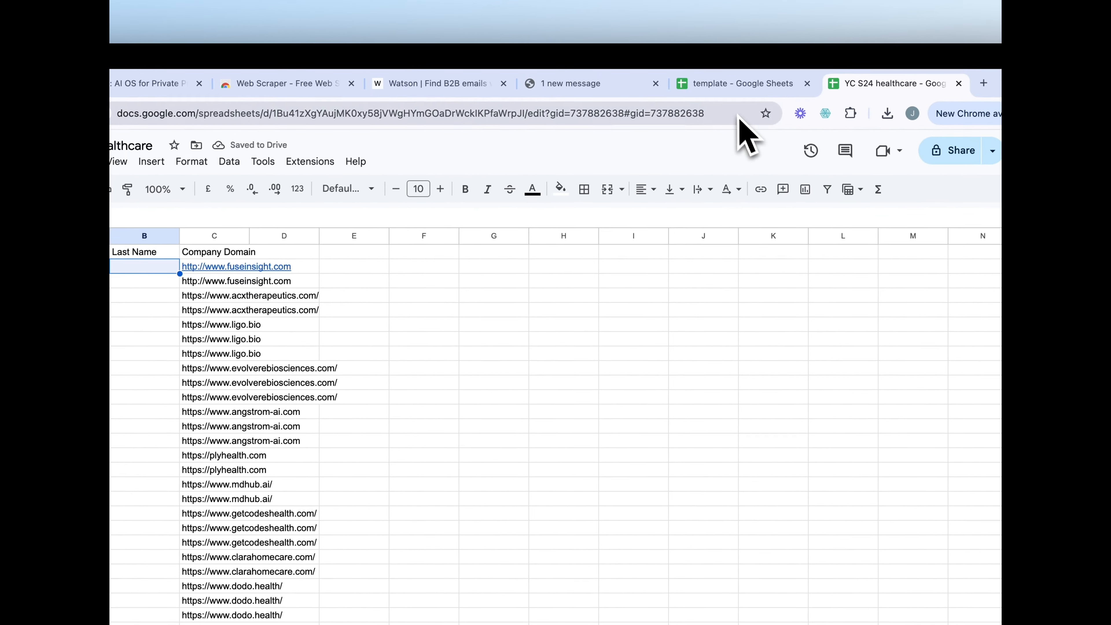
pyautogui.click(238, 575)
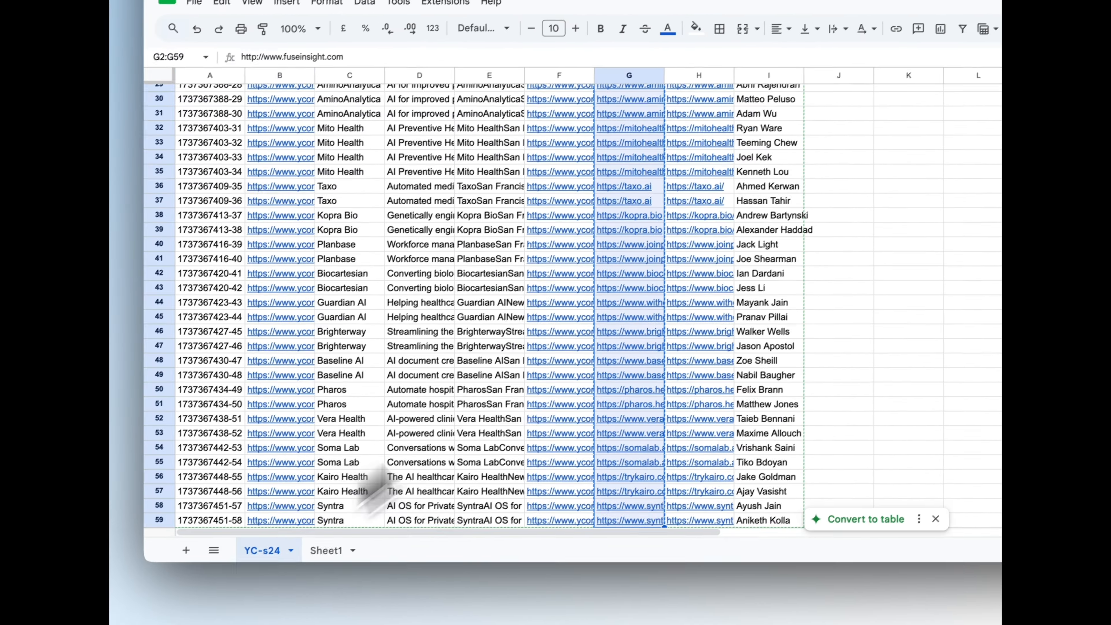